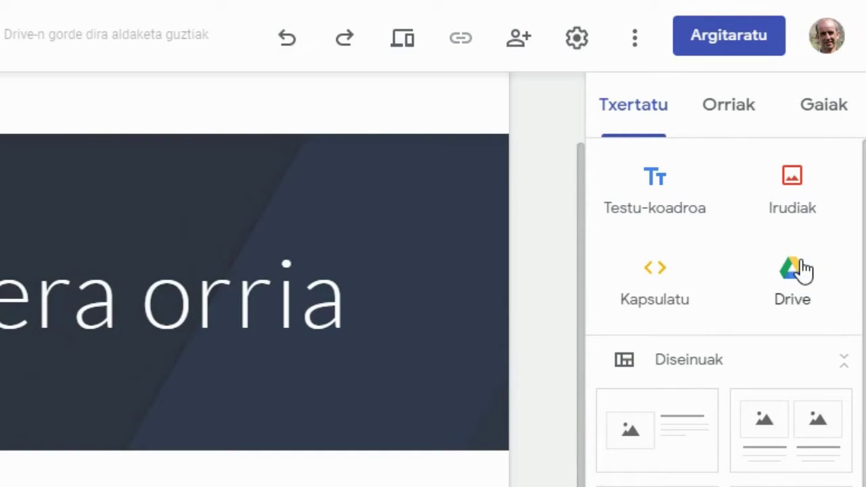
{"action": "scroll", "coordinate": [803, 270], "scroll_direction": "down", "scroll_amount": 3}
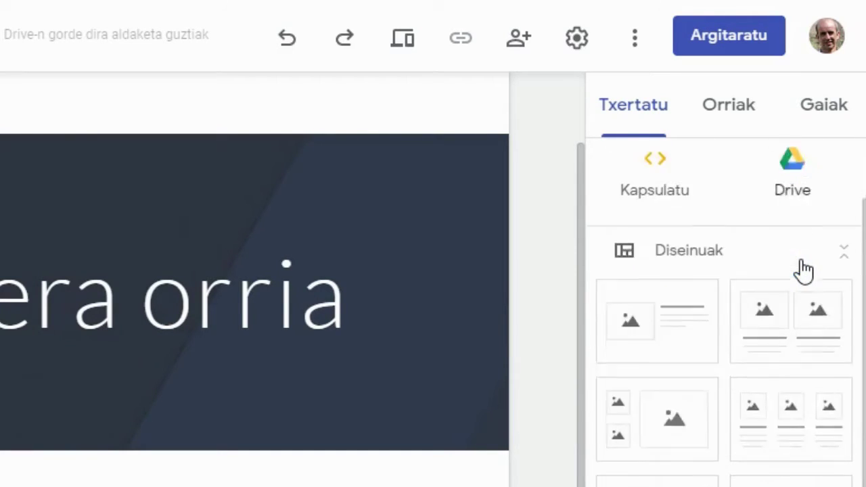
{"action": "scroll", "coordinate": [791, 315], "scroll_direction": "up", "scroll_amount": 2}
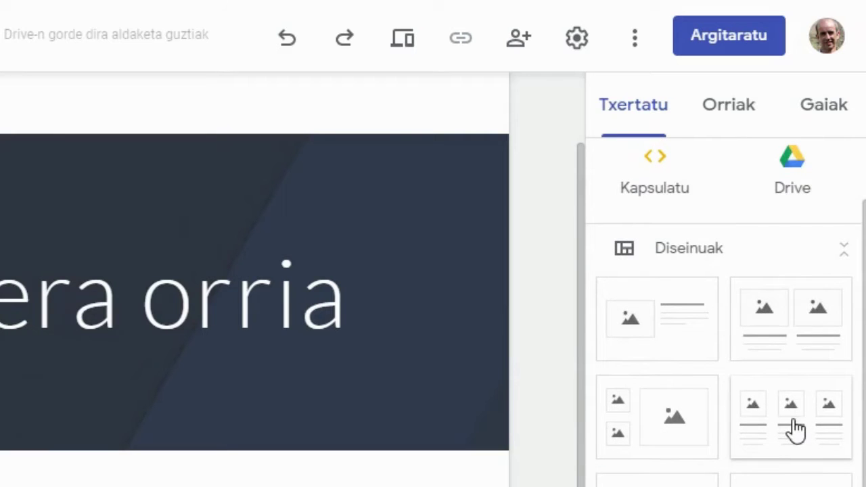
{"action": "scroll", "coordinate": [795, 429], "scroll_direction": "down", "scroll_amount": 5}
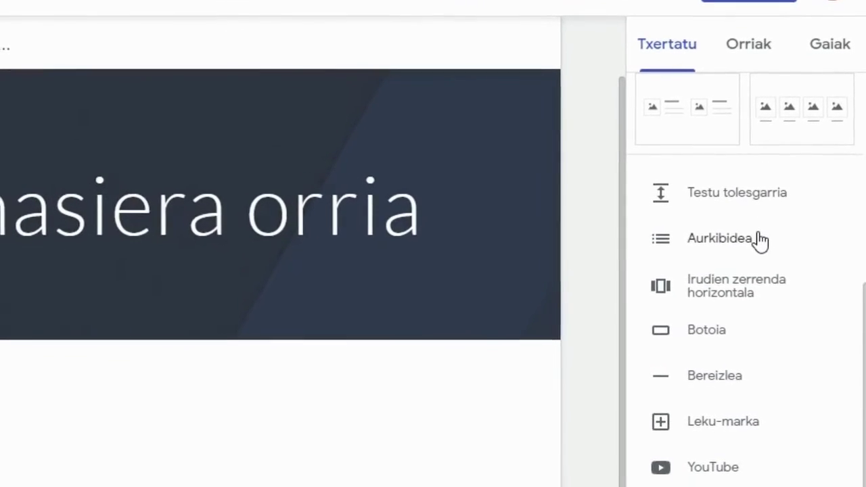
{"action": "scroll", "coordinate": [771, 217], "scroll_direction": "down", "scroll_amount": 2}
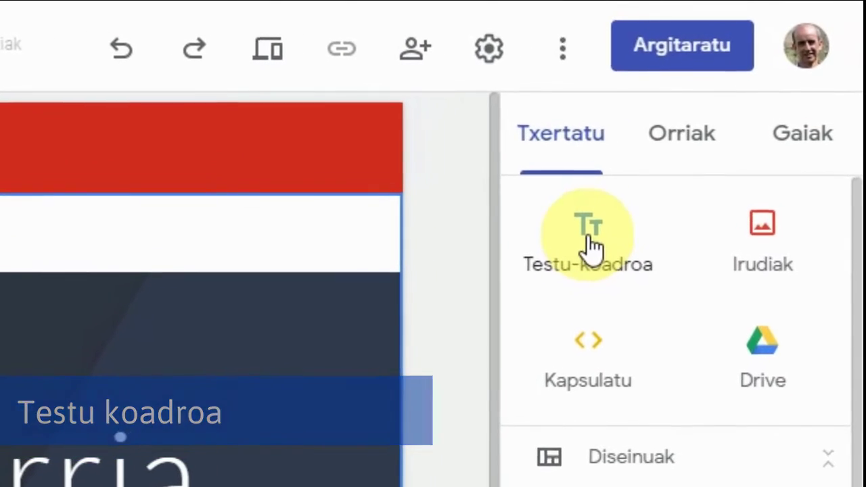
Step: Insert two text boxes on the page below the "Gure hasiera orria" header
{"action": "left_click", "coordinate": [590, 234]}
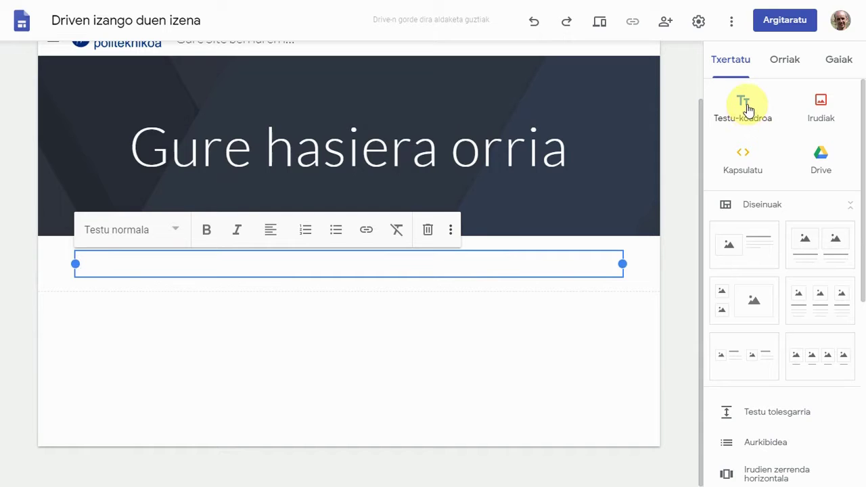
{"action": "left_click", "coordinate": [747, 108]}
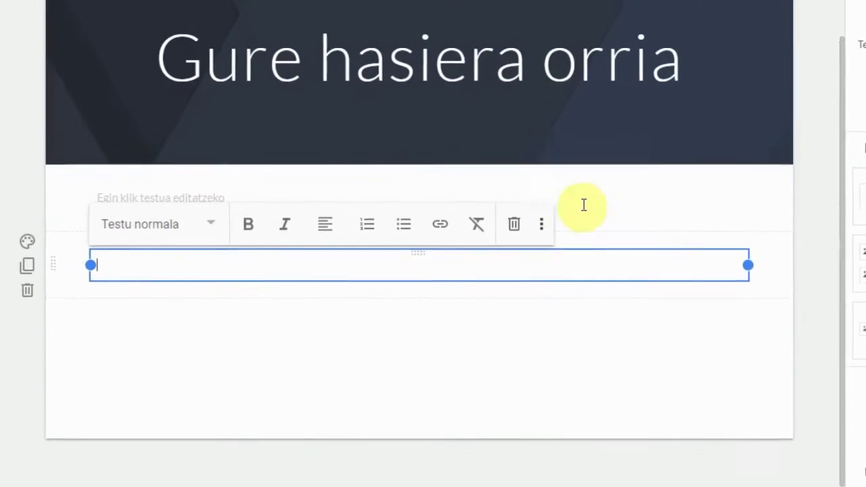
Step: Write "Izenburua" as the first line of the upper text box and apply the Goiburua style to it
{"action": "left_click", "coordinate": [649, 180]}
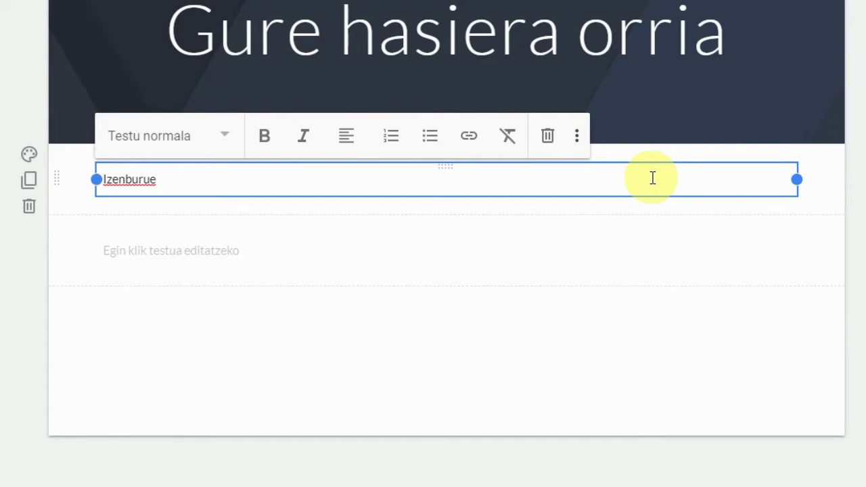
{"action": "key", "text": "Return"}
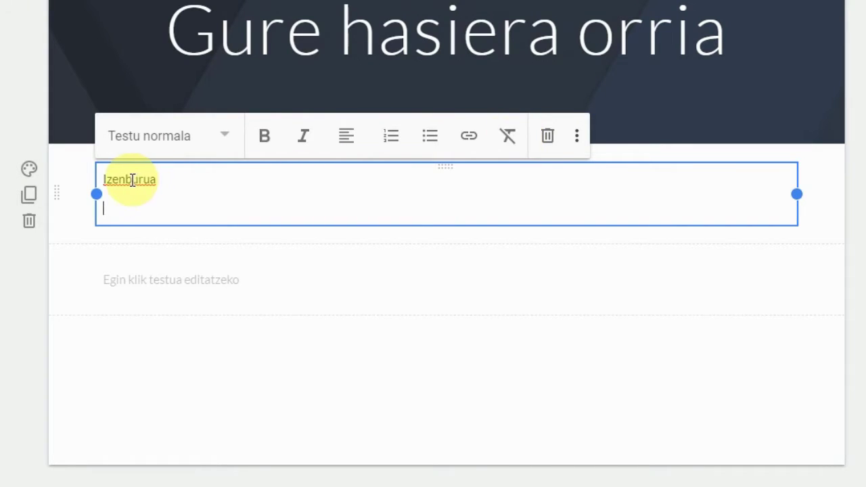
{"action": "left_click", "coordinate": [228, 137]}
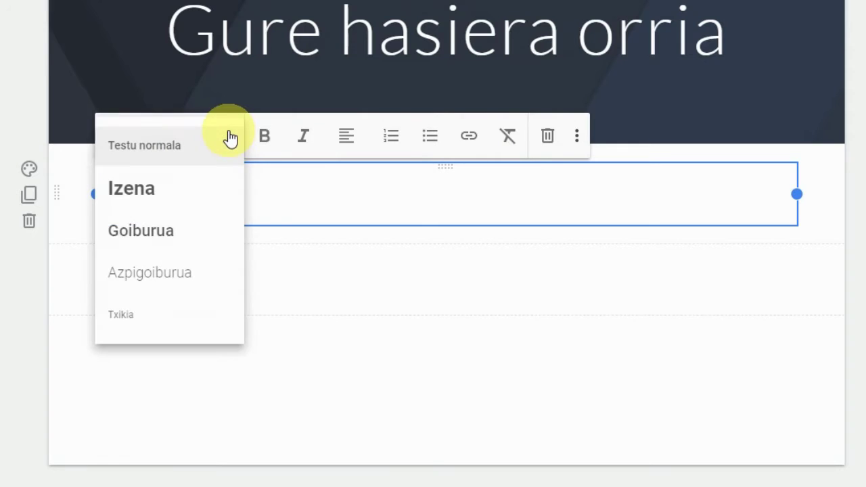
{"action": "left_click", "coordinate": [168, 233]}
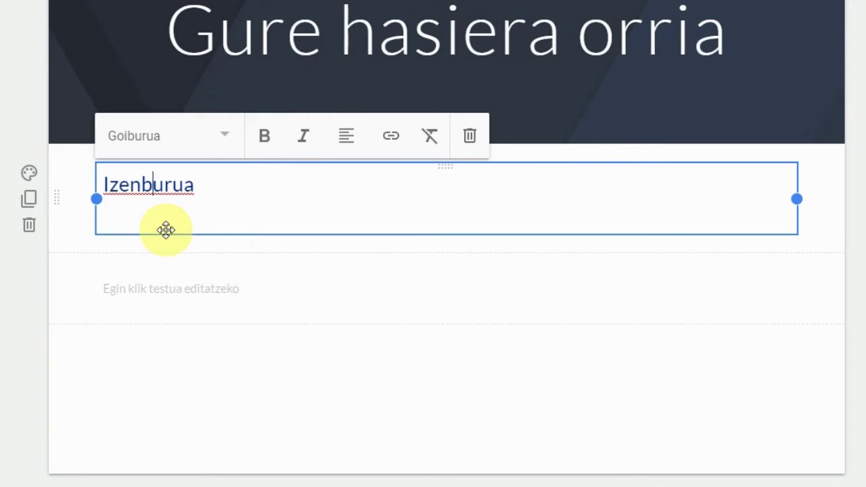
Step: Add the lines "Azalpen bat" and "Testua" under "Izenburua" and apply the Azpigoiburua style to "Azalpen bat"
{"action": "left_click", "coordinate": [149, 213]}
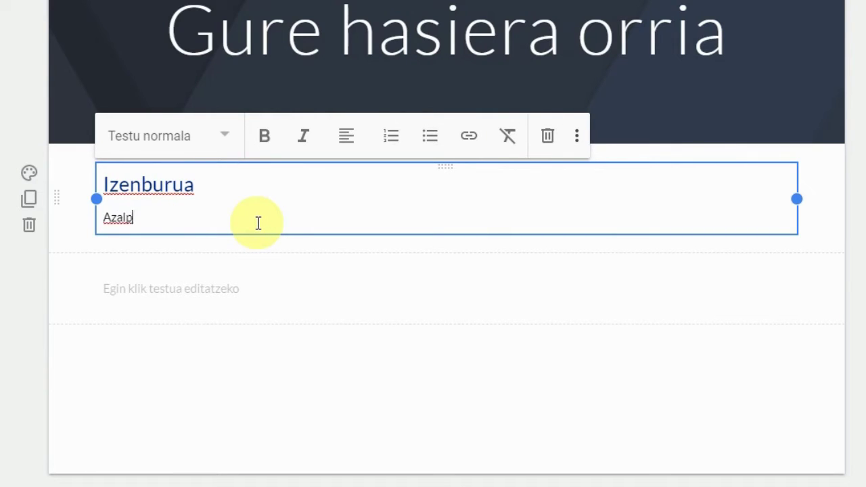
{"action": "key", "text": "Return"}
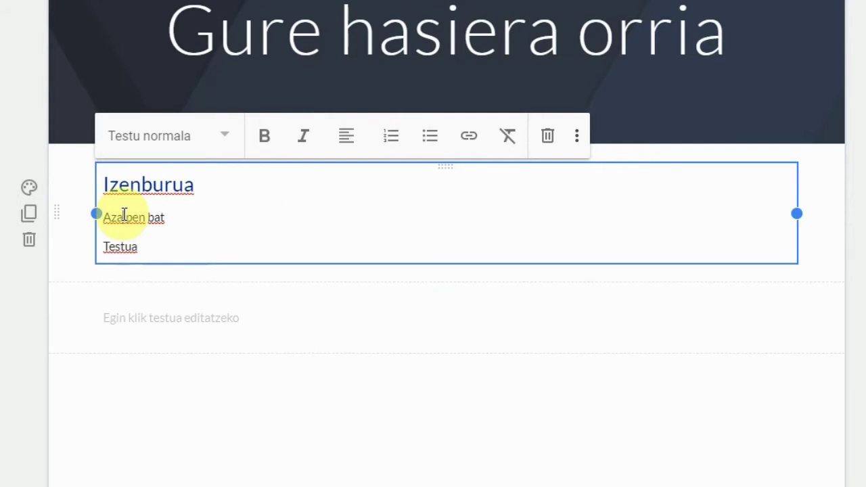
{"action": "left_click", "coordinate": [223, 138]}
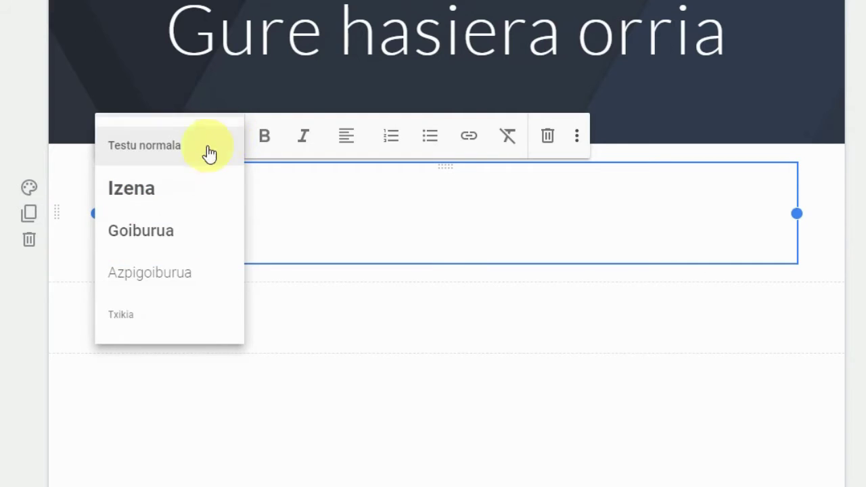
{"action": "left_click", "coordinate": [158, 287]}
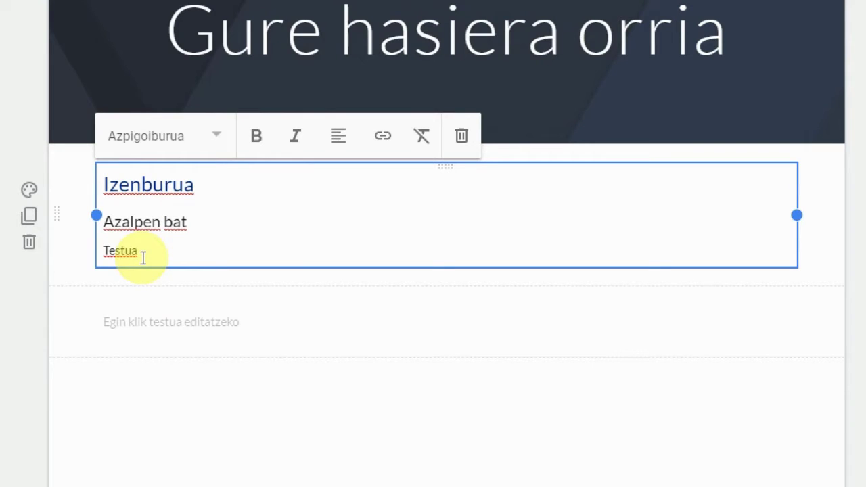
Step: Write "Hau da bigarrena" and "testua" as two lines in the lower text box and apply the Goiburua style to the first line
{"action": "left_click", "coordinate": [139, 313]}
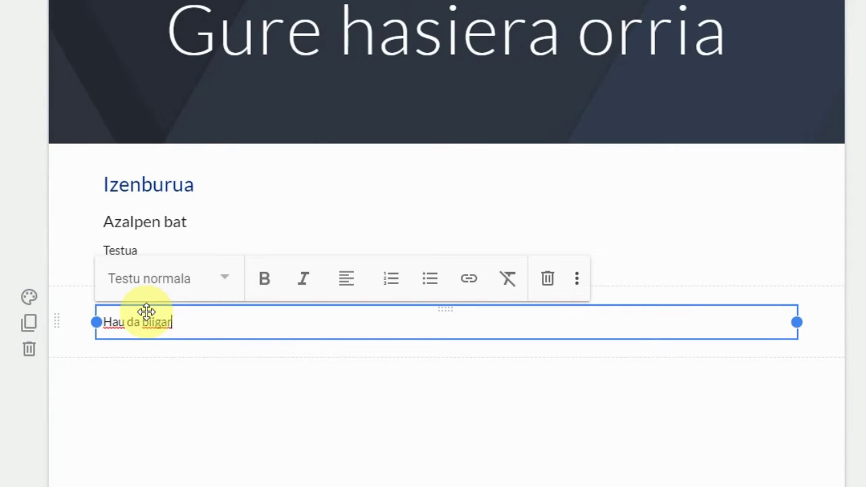
{"action": "type", "text": "Hau da bigarrena"}
{"action": "key", "text": "Return"}
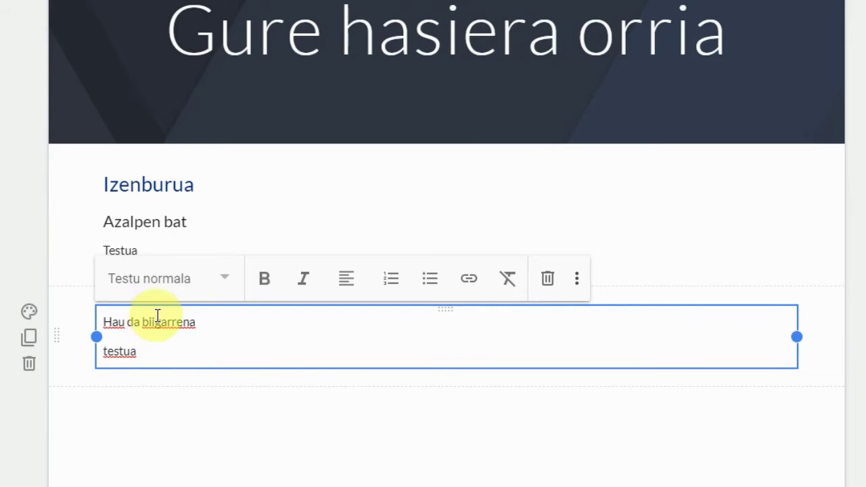
{"action": "left_click", "coordinate": [156, 322]}
{"action": "left_click", "coordinate": [222, 283]}
{"action": "left_click", "coordinate": [182, 390]}
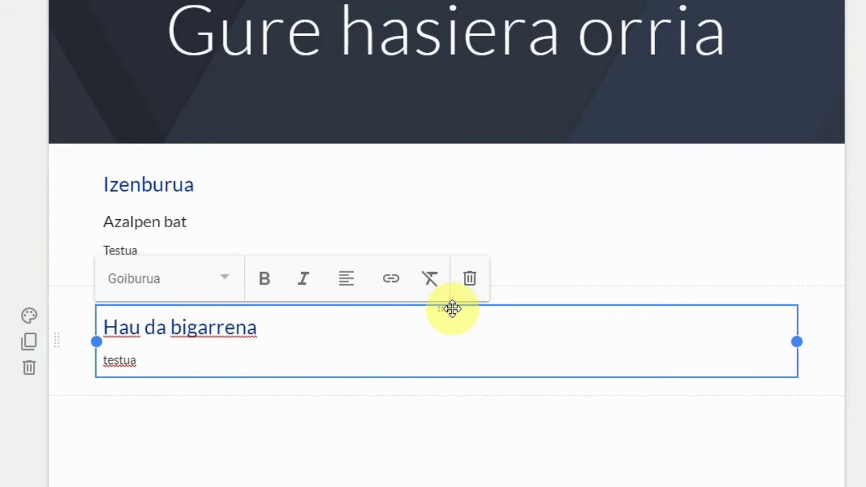
Step: Move the "Hau da bigarrena" section above the "Izenburua" section, and return "Izenburua" to the first place
{"action": "left_click_drag", "start_coordinate": [60, 340], "coordinate": [74, 172]}
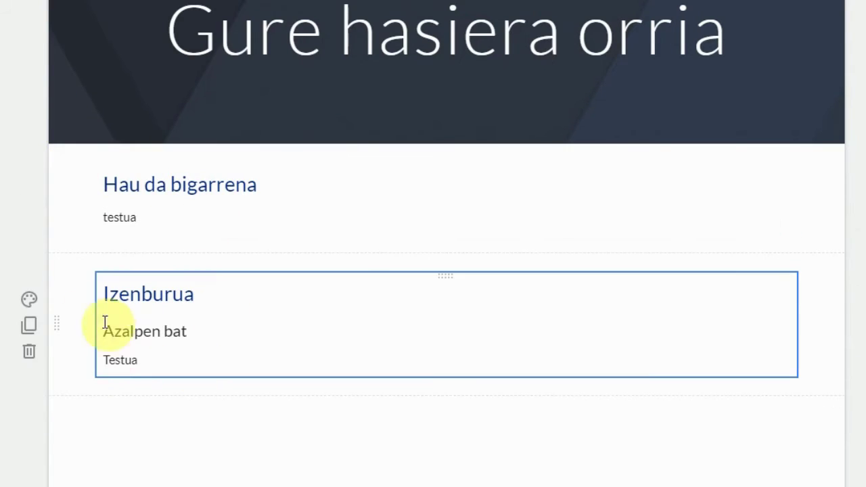
{"action": "left_click_drag", "start_coordinate": [56, 323], "coordinate": [75, 162]}
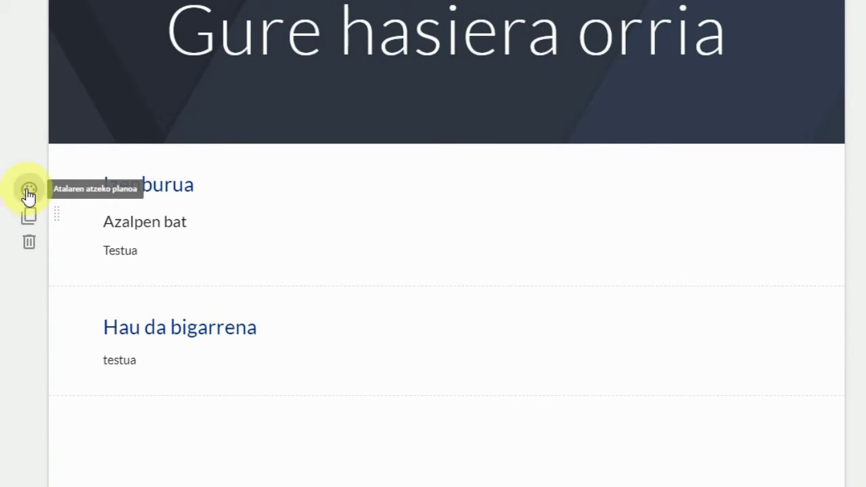
Step: Try the Nabarmendu 1 and Nabarmendu 2 backgrounds on the "Izenburua" section
{"action": "left_click", "coordinate": [26, 194]}
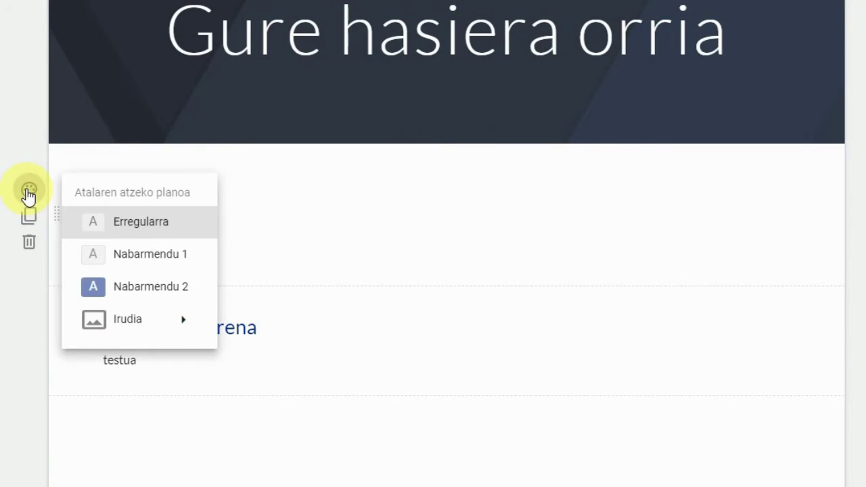
{"action": "left_click", "coordinate": [140, 257]}
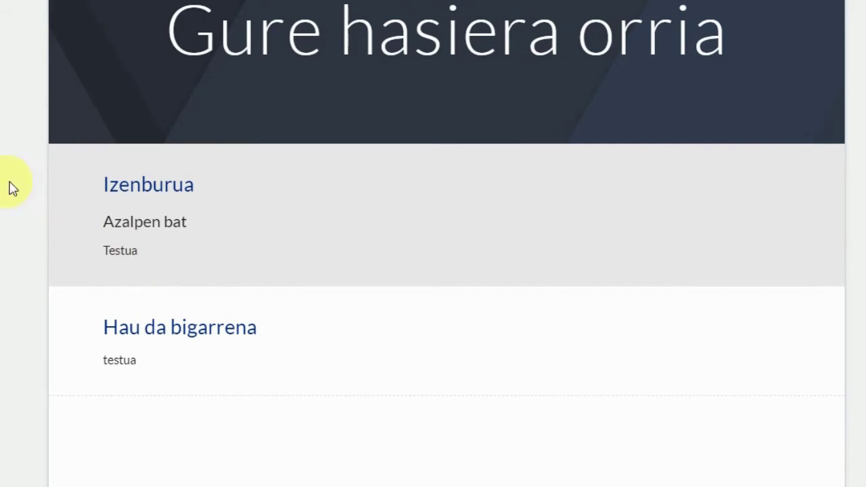
{"action": "left_click", "coordinate": [29, 191]}
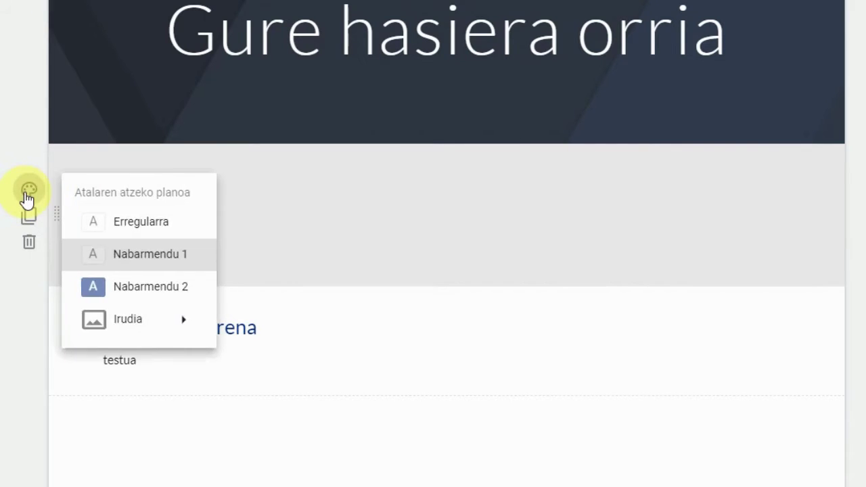
{"action": "left_click", "coordinate": [112, 290]}
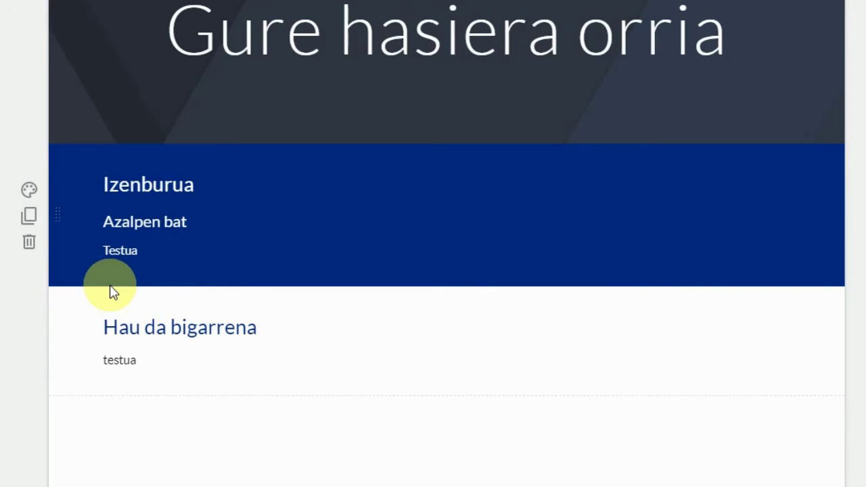
Step: Set the gallery image of a hazy pink sky over the sea as the background of the "Izenburua" section
{"action": "left_click", "coordinate": [30, 191]}
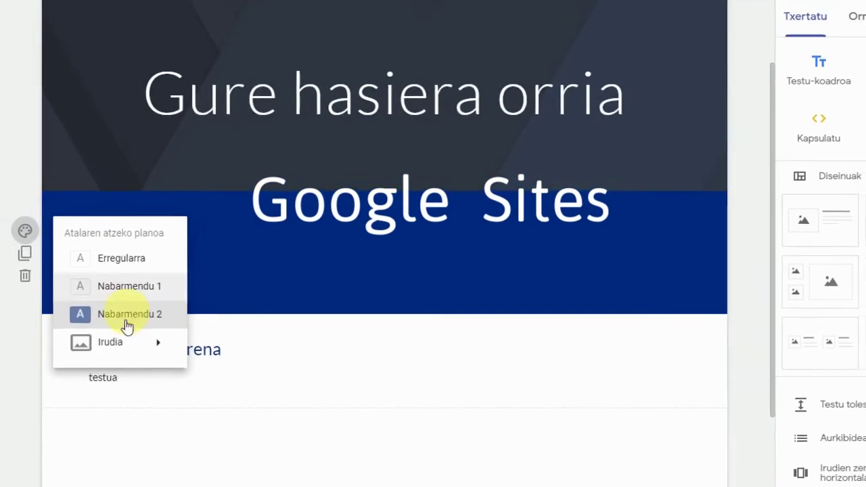
{"action": "mouse_move", "coordinate": [115, 342]}
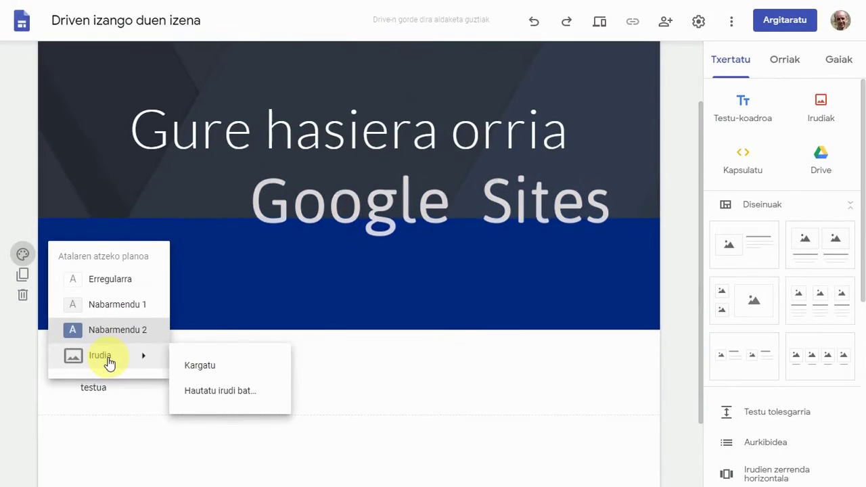
{"action": "left_click", "coordinate": [227, 399]}
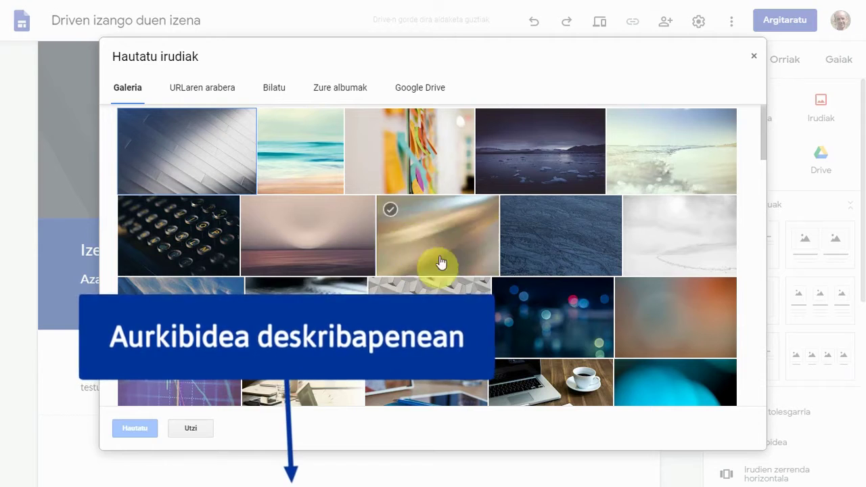
{"action": "left_click", "coordinate": [323, 242]}
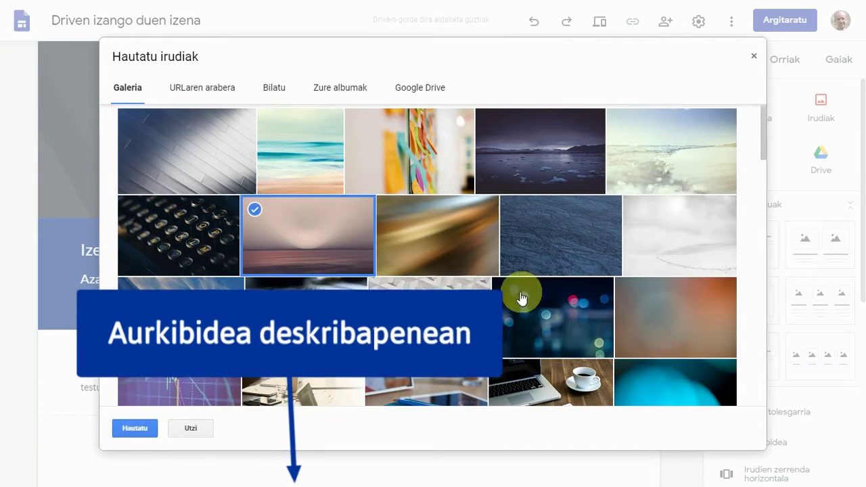
{"action": "left_click", "coordinate": [135, 429]}
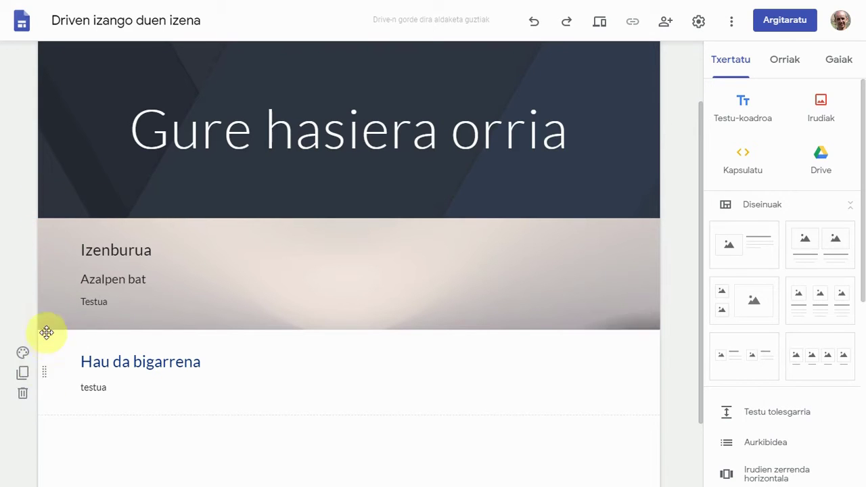
Step: Move the "Hau da bigarrena" section above the image section and narrow the "Izenburua" text box to about half the content width
{"action": "left_click_drag", "start_coordinate": [43, 372], "coordinate": [49, 238]}
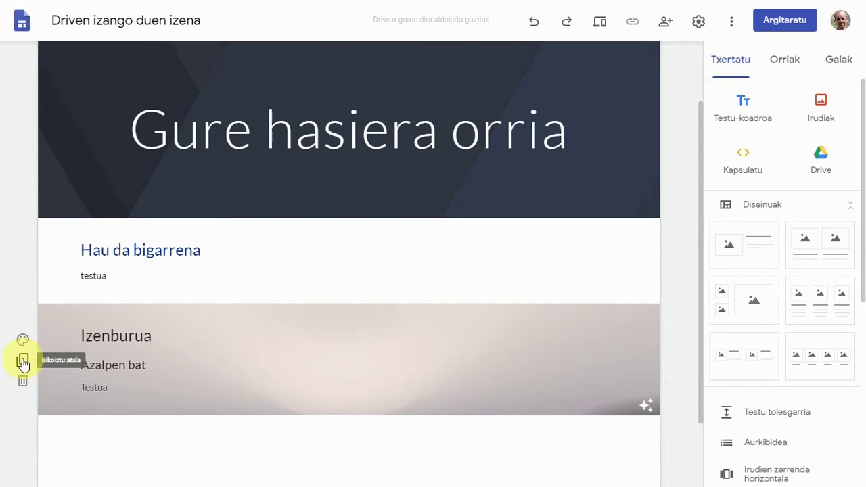
{"action": "left_click", "coordinate": [311, 350]}
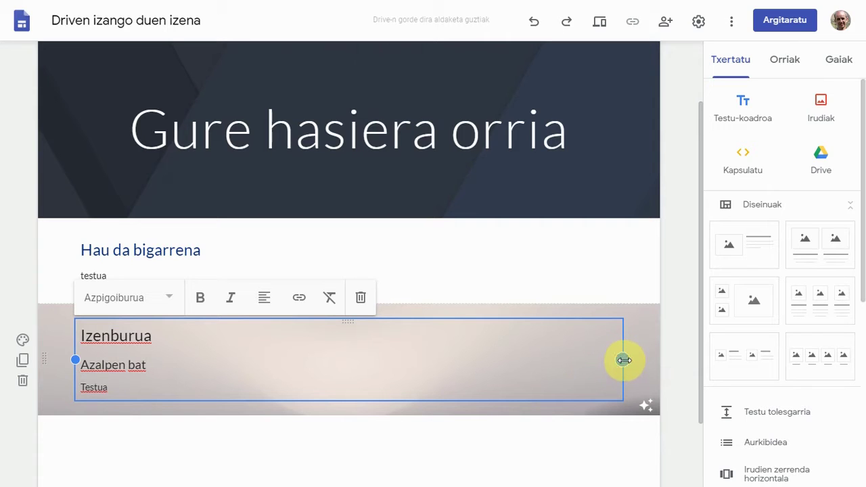
{"action": "left_click_drag", "start_coordinate": [622, 360], "coordinate": [343, 352]}
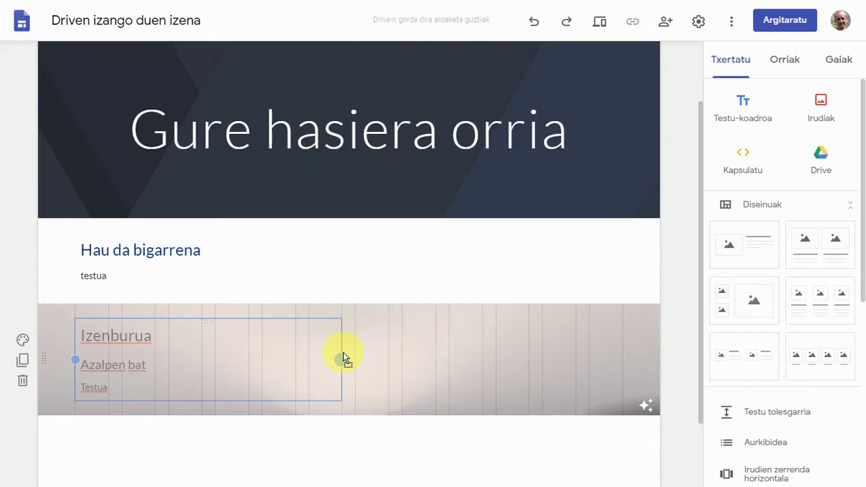
{"action": "left_click_drag", "start_coordinate": [343, 352], "coordinate": [343, 352]}
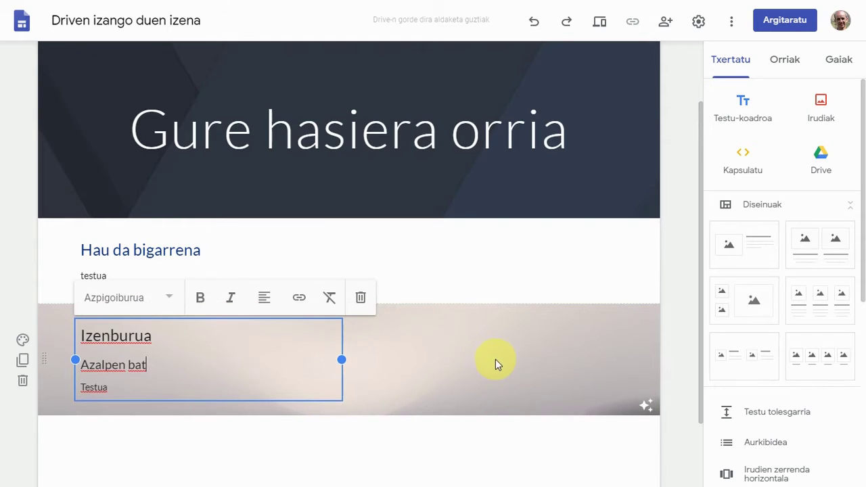
Step: Narrow the "Hau da bigarrena" text box to about half the content width and place it beside "Izenburua" in the image section
{"action": "left_click", "coordinate": [199, 251]}
{"action": "left_click_drag", "start_coordinate": [618, 261], "coordinate": [341, 271]}
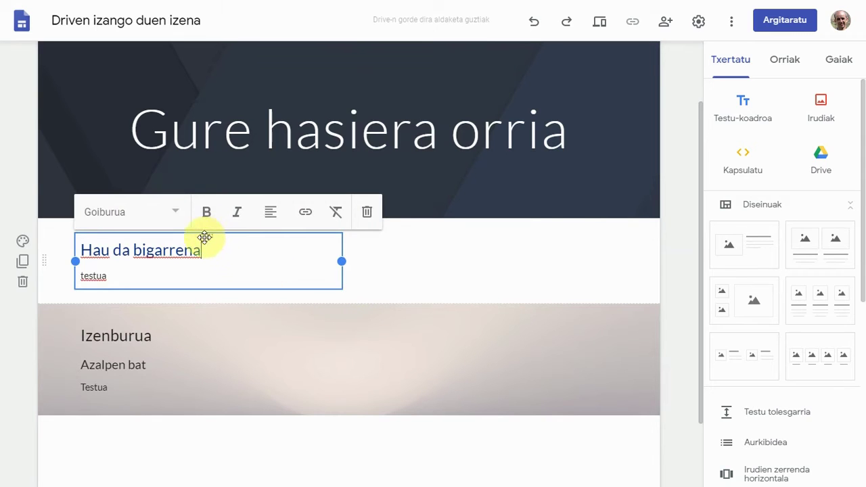
{"action": "left_click_drag", "start_coordinate": [205, 236], "coordinate": [422, 364]}
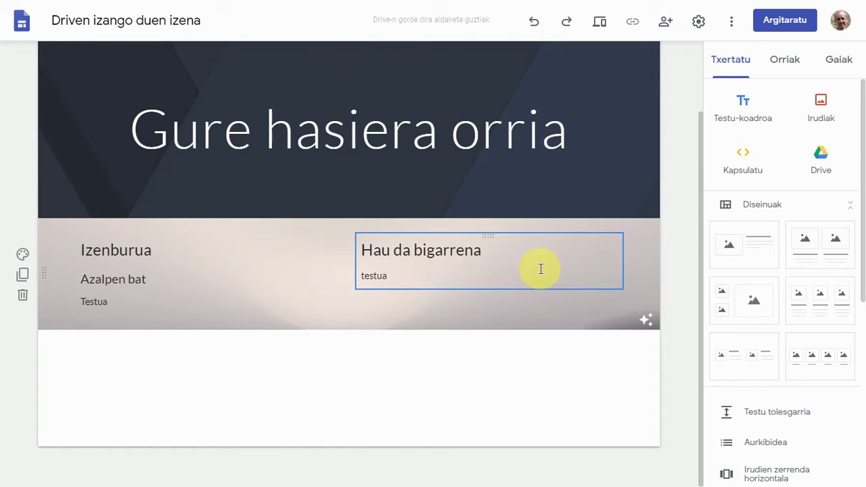
{"action": "left_click", "coordinate": [374, 274]}
{"action": "double_click", "coordinate": [374, 274]}
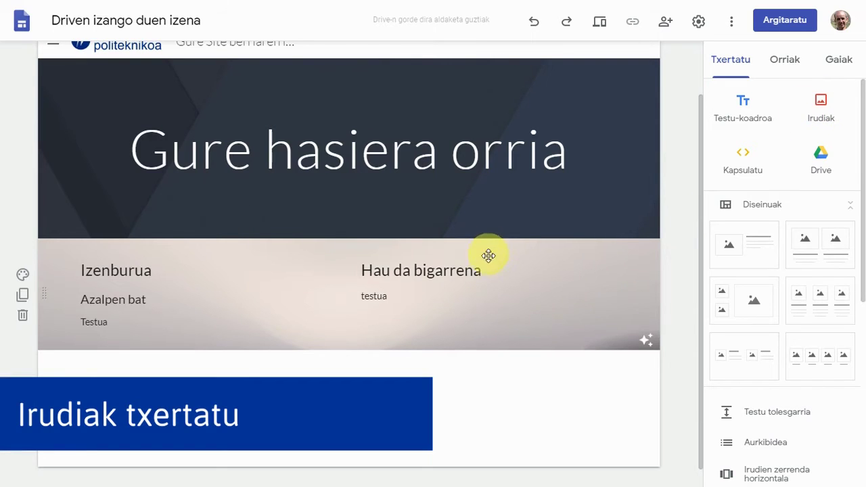
Step: Move the "Hau da bigarrena" text box out of the image section into its own section directly below
{"action": "left_click_drag", "start_coordinate": [492, 255], "coordinate": [488, 384]}
{"action": "scroll", "coordinate": [488, 385], "scroll_direction": "down", "scroll_amount": 2}
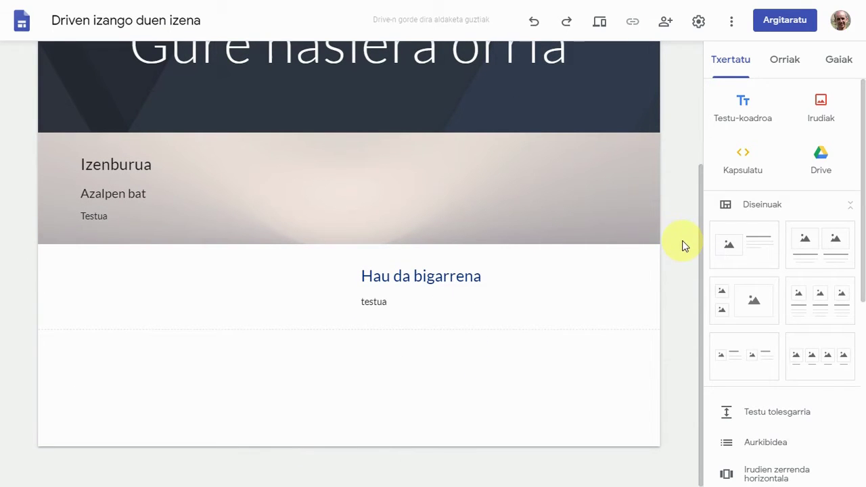
{"action": "scroll", "coordinate": [682, 241], "scroll_direction": "up", "scroll_amount": 1}
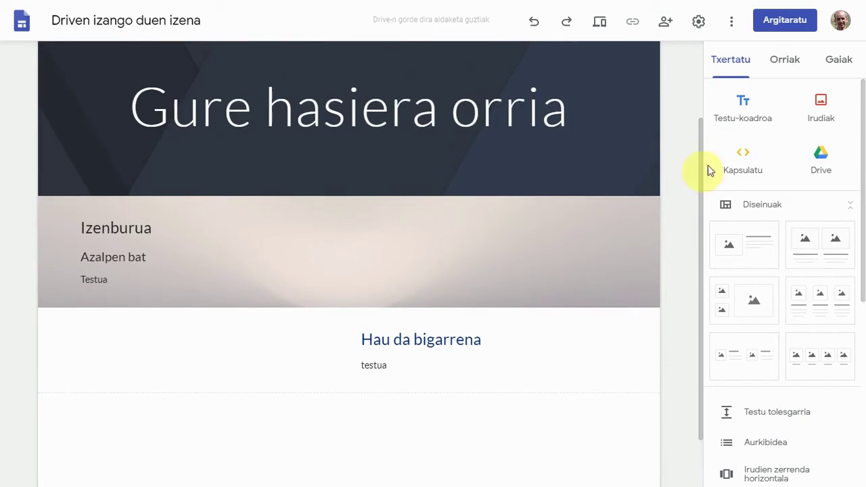
Step: Insert the images hb.jpg and anato1.jpg together from the recent files in Google Drive
{"action": "left_click", "coordinate": [821, 105]}
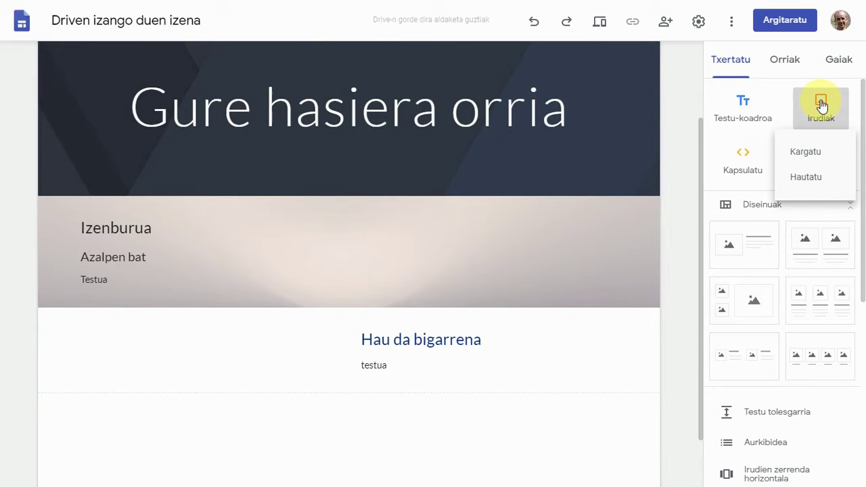
{"action": "left_click", "coordinate": [809, 179]}
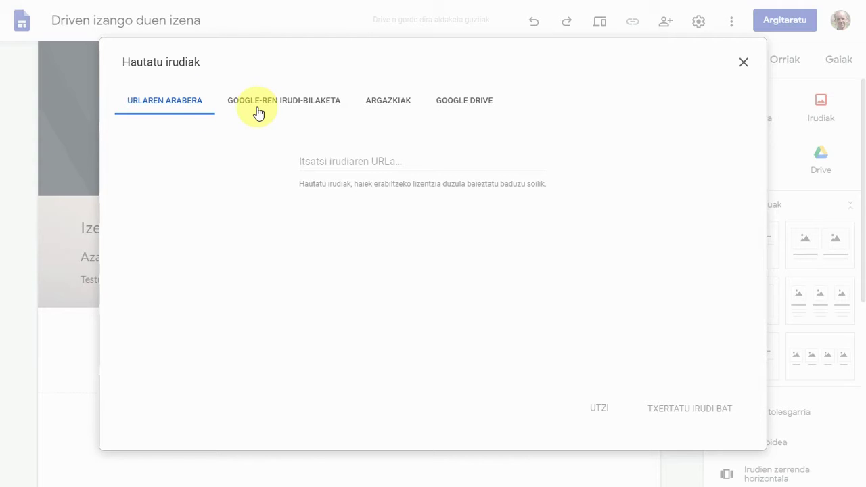
{"action": "left_click", "coordinate": [479, 104]}
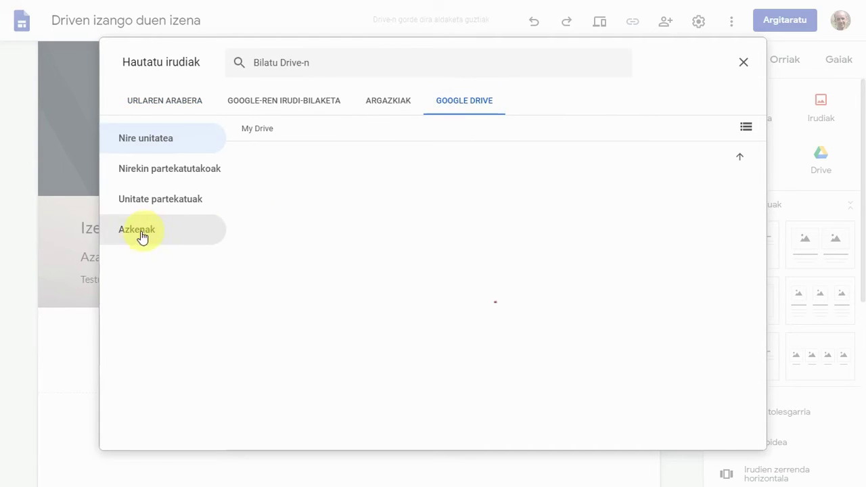
{"action": "left_click", "coordinate": [138, 234]}
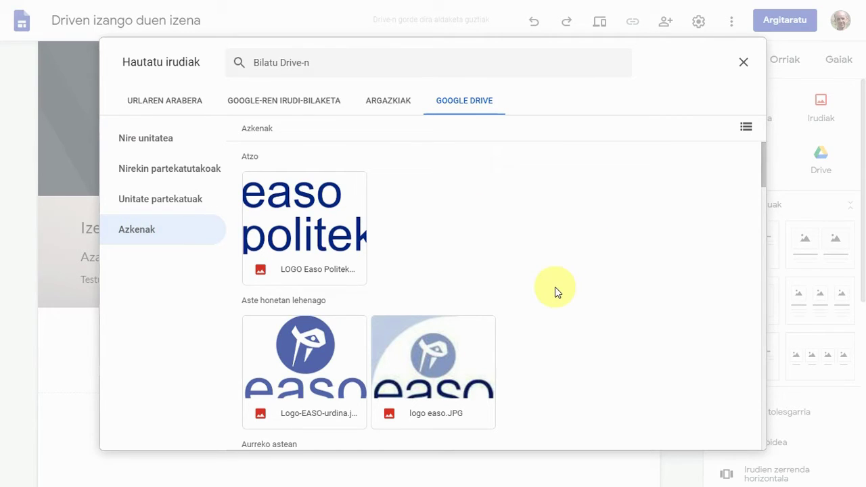
{"action": "scroll", "coordinate": [555, 287], "scroll_direction": "down", "scroll_amount": 5}
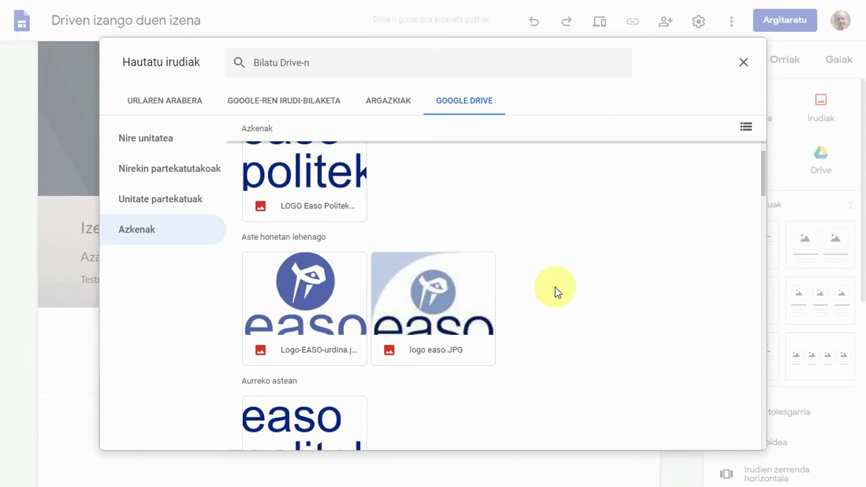
{"action": "scroll", "coordinate": [554, 286], "scroll_direction": "down", "scroll_amount": 4}
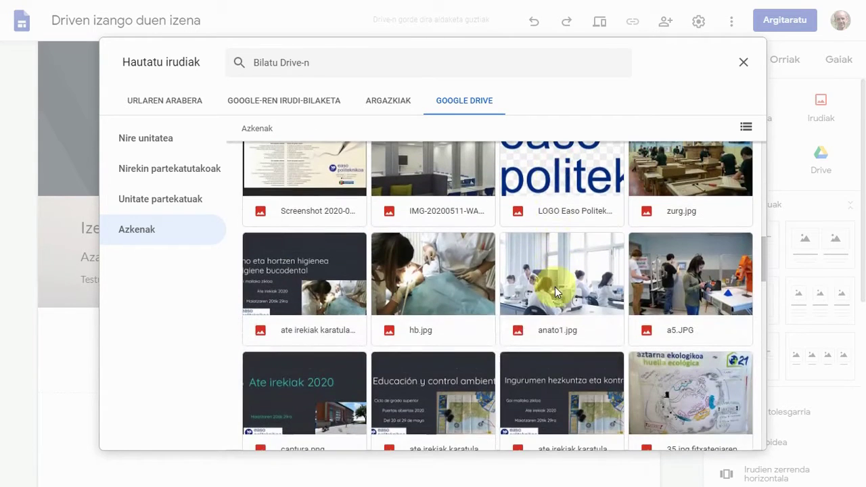
{"action": "left_click", "coordinate": [423, 265]}
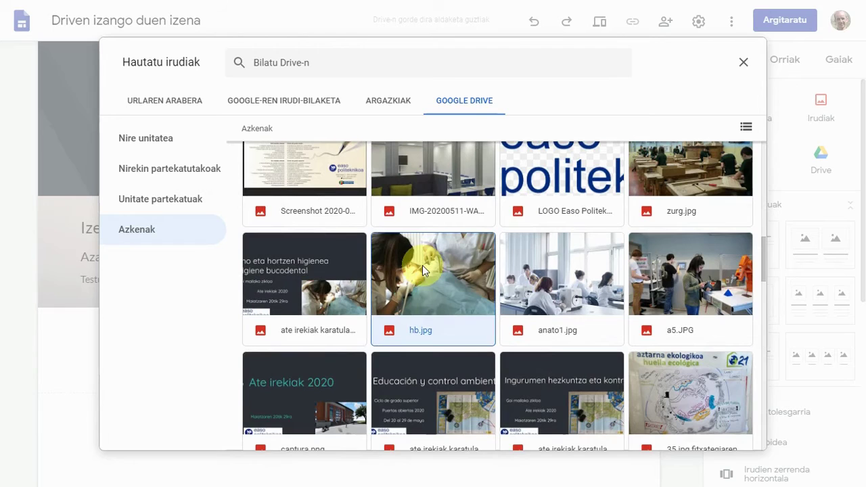
{"action": "left_click", "coordinate": [565, 265]}
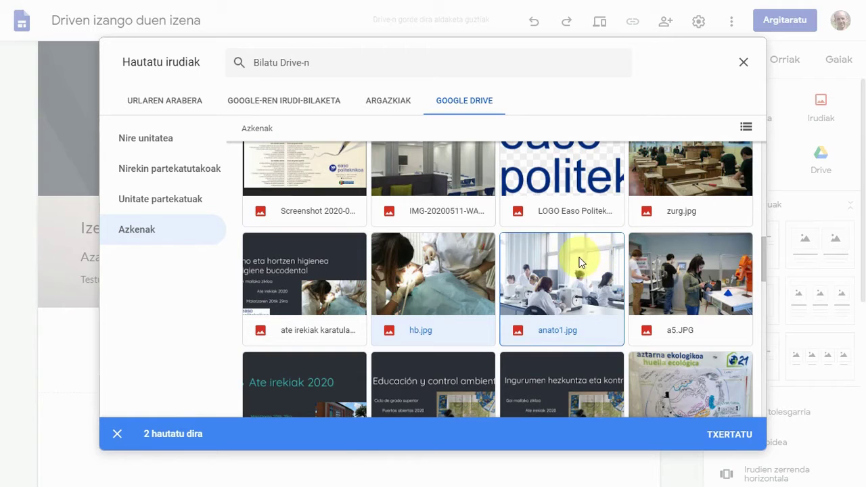
{"action": "left_click", "coordinate": [726, 435]}
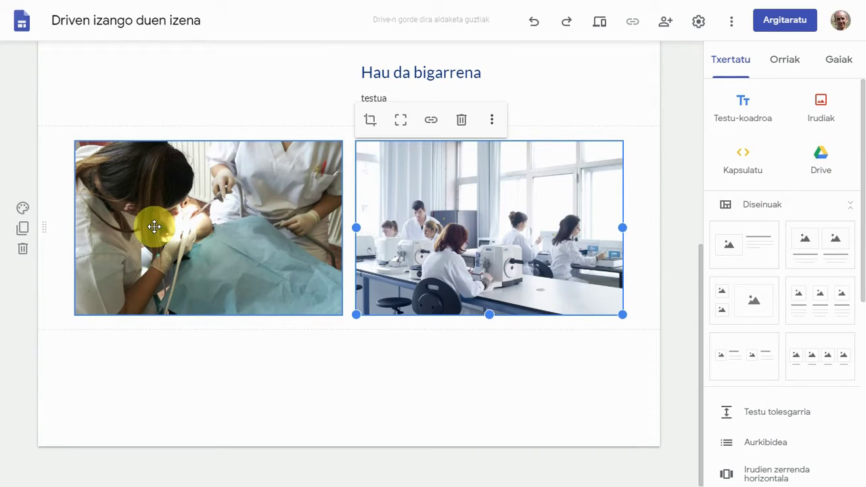
Step: Place the dental clinic image to the right of "Izenburua" and the laboratory image to the left of "Hau da bigarrena"
{"action": "scroll", "coordinate": [675, 267], "scroll_direction": "up", "scroll_amount": 3}
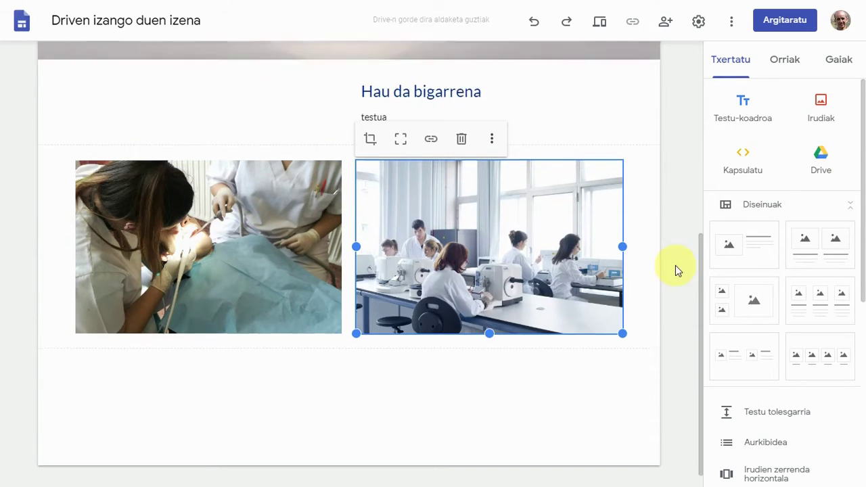
{"action": "scroll", "coordinate": [661, 286], "scroll_direction": "down", "scroll_amount": 2}
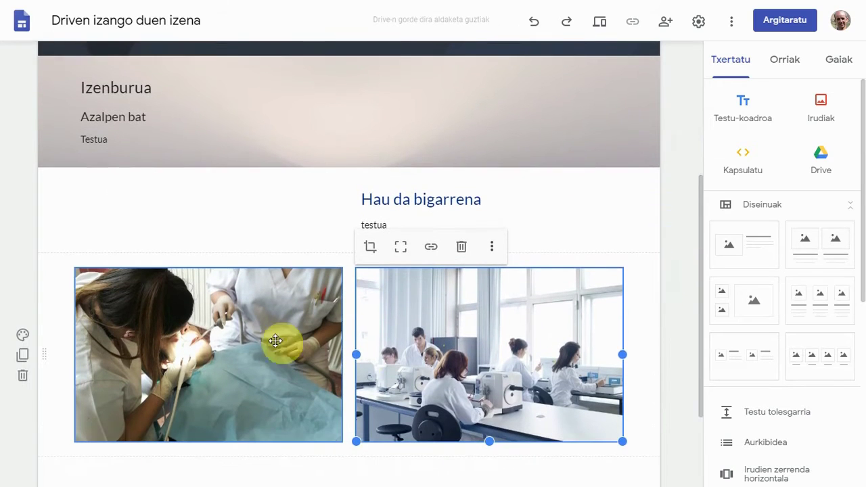
{"action": "left_click_drag", "start_coordinate": [214, 338], "coordinate": [424, 341]}
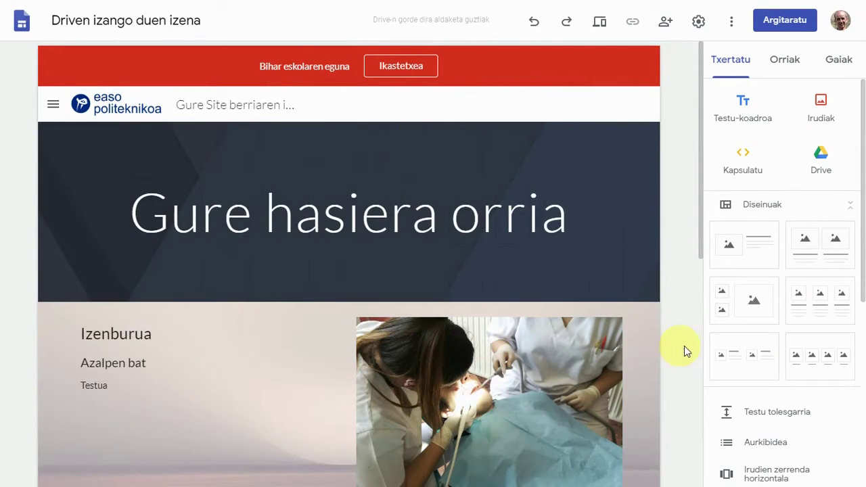
{"action": "scroll", "coordinate": [685, 343], "scroll_direction": "down", "scroll_amount": 2}
{"action": "scroll", "coordinate": [685, 343], "scroll_direction": "down", "scroll_amount": 3}
{"action": "left_click_drag", "start_coordinate": [410, 429], "coordinate": [198, 309]}
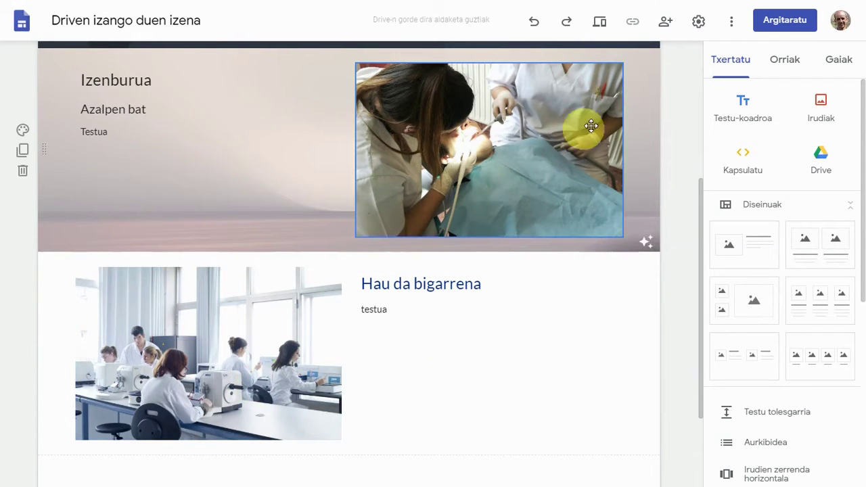
Step: Crop the dental clinic image by enlarging it within its frame and repositioning it around the patient's mouth
{"action": "left_click", "coordinate": [489, 154]}
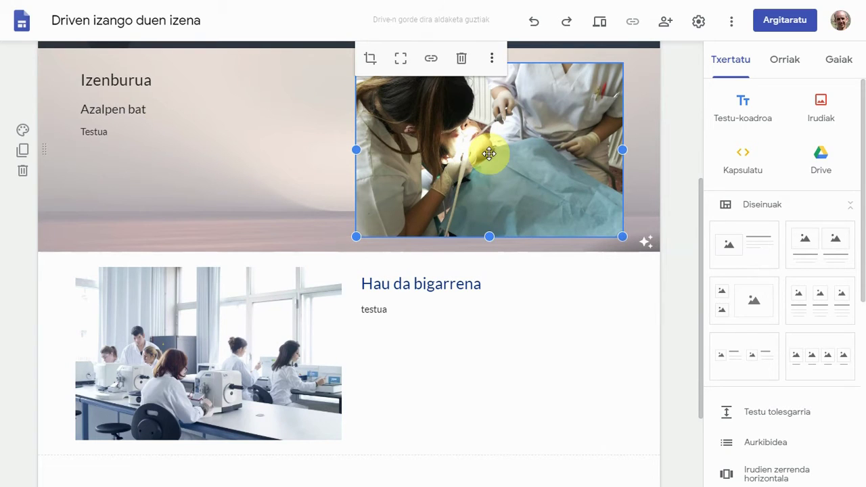
{"action": "left_click", "coordinate": [369, 61]}
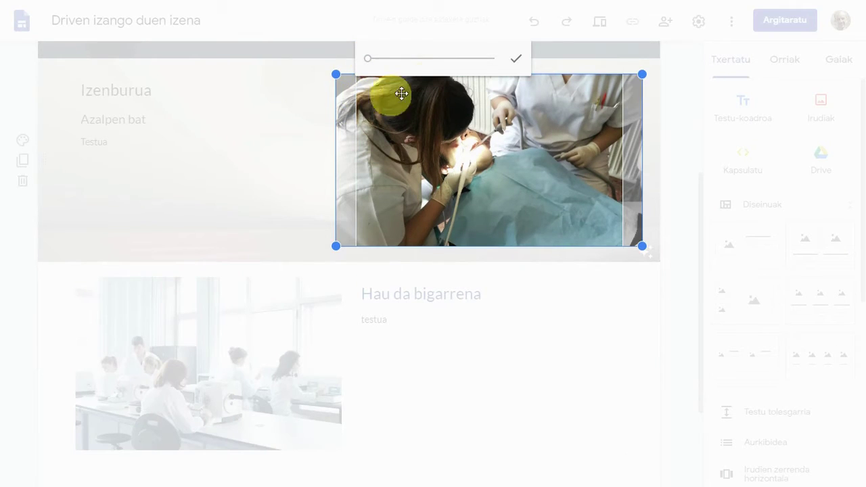
{"action": "left_click_drag", "start_coordinate": [370, 65], "coordinate": [393, 60]}
{"action": "left_click_drag", "start_coordinate": [465, 139], "coordinate": [563, 213]}
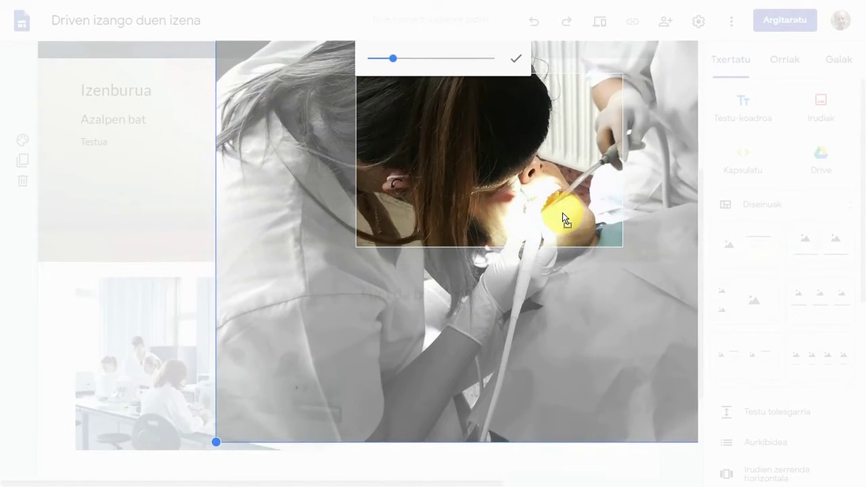
{"action": "left_click", "coordinate": [516, 63]}
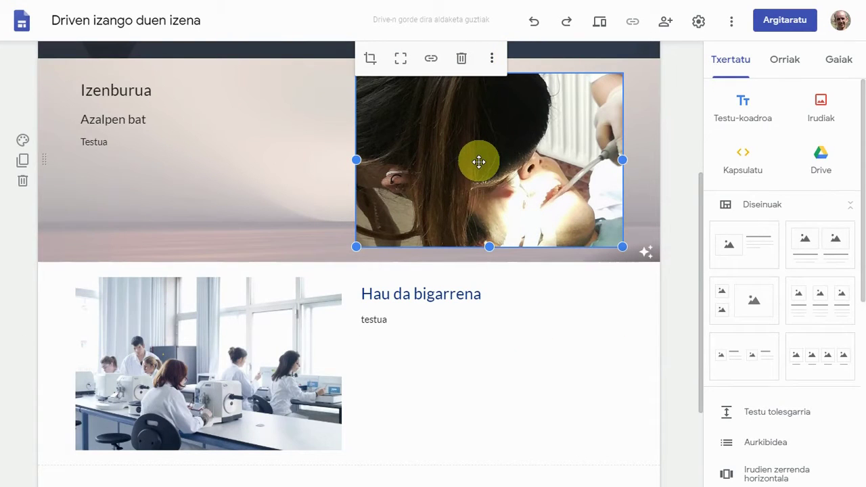
Step: Add the caption "Klinikako praktikak" to the dental clinic image
{"action": "left_click", "coordinate": [493, 60]}
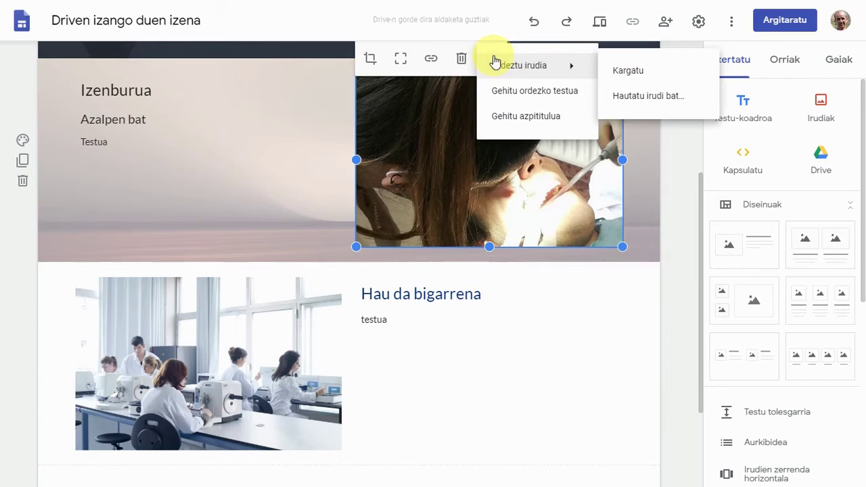
{"action": "left_click", "coordinate": [516, 120]}
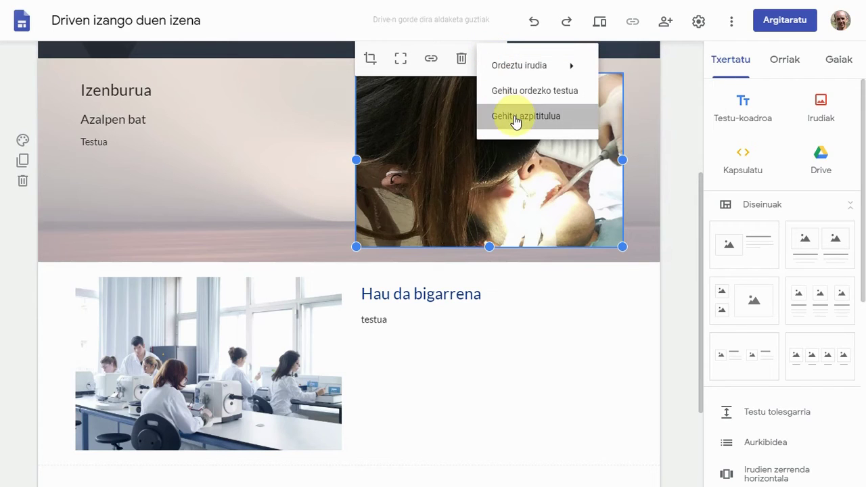
{"action": "type", "text": "Klinikako praktikak"}
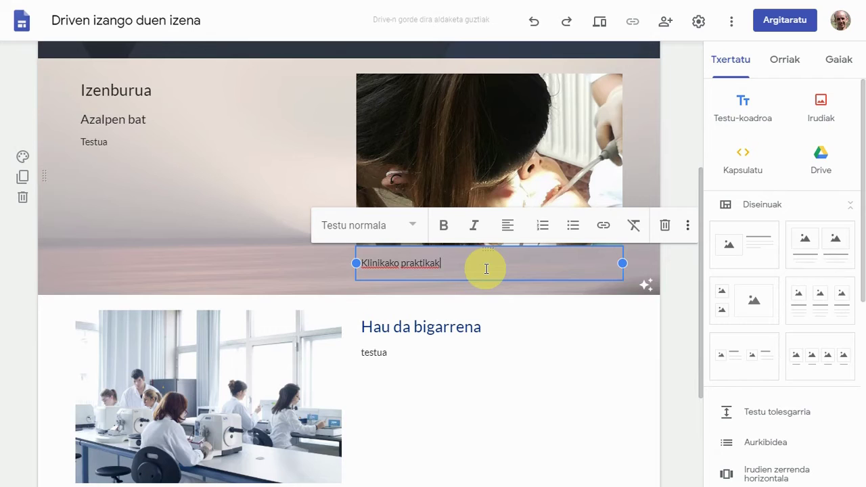
{"action": "left_click", "coordinate": [683, 183]}
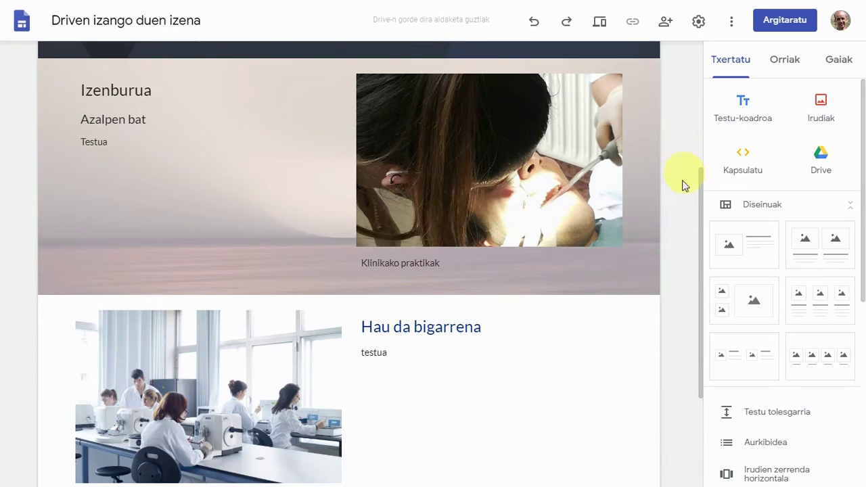
Step: Try the captioned clinic image in a section below the laboratory image, and return it beside "Izenburua"
{"action": "left_click", "coordinate": [478, 261]}
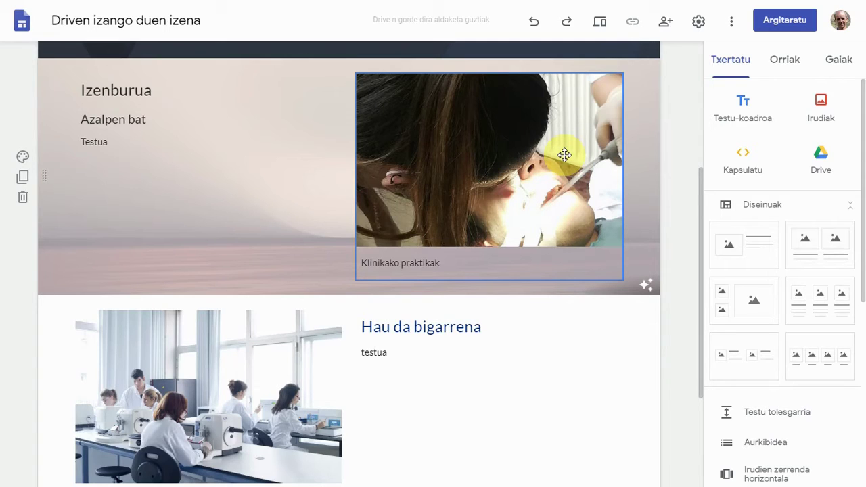
{"action": "left_click_drag", "start_coordinate": [551, 155], "coordinate": [228, 410]}
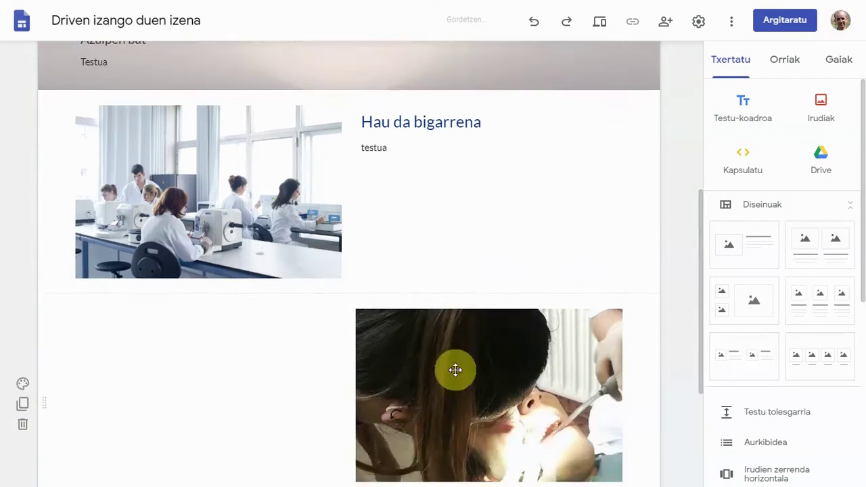
{"action": "scroll", "coordinate": [583, 375], "scroll_direction": "up", "scroll_amount": 3}
{"action": "left_click_drag", "start_coordinate": [498, 385], "coordinate": [478, 200]}
{"action": "scroll", "coordinate": [540, 385], "scroll_direction": "down", "scroll_amount": 3}
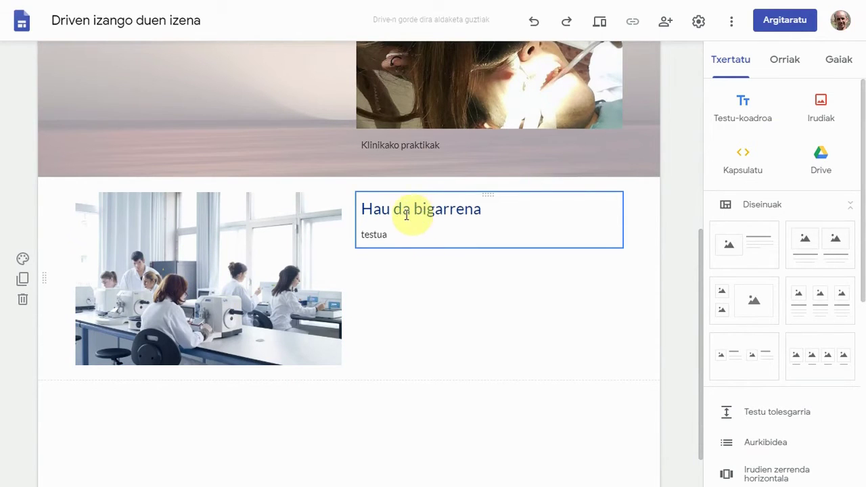
Step: Reduce the height of the laboratory image, and uncrop it to show the whole picture
{"action": "left_click", "coordinate": [225, 284]}
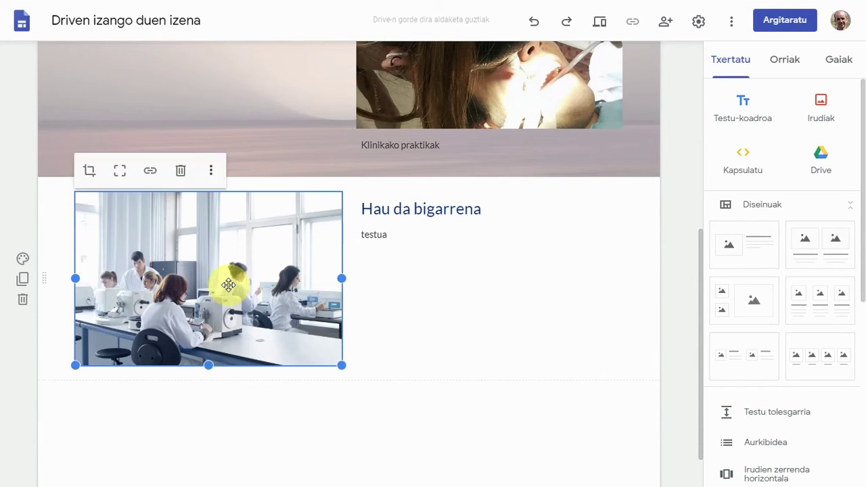
{"action": "left_click_drag", "start_coordinate": [210, 366], "coordinate": [223, 308]}
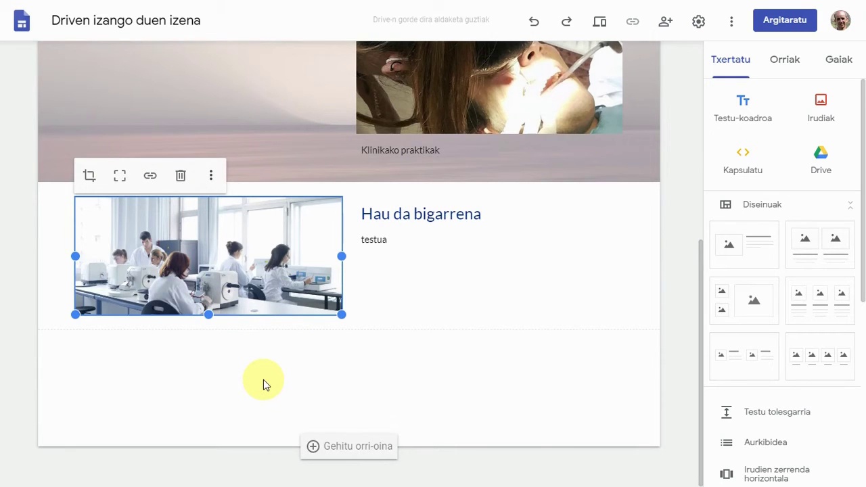
{"action": "left_click", "coordinate": [120, 177]}
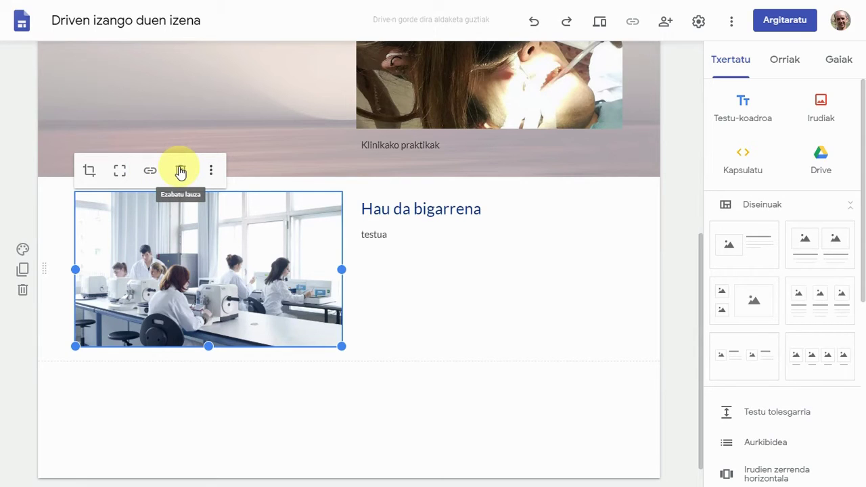
{"action": "left_click", "coordinate": [211, 171]}
{"action": "mouse_move", "coordinate": [213, 173]}
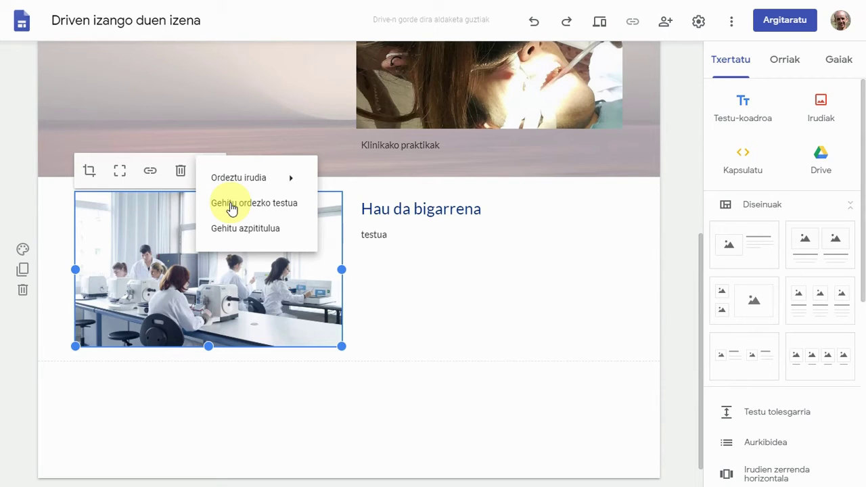
{"action": "mouse_move", "coordinate": [242, 183]}
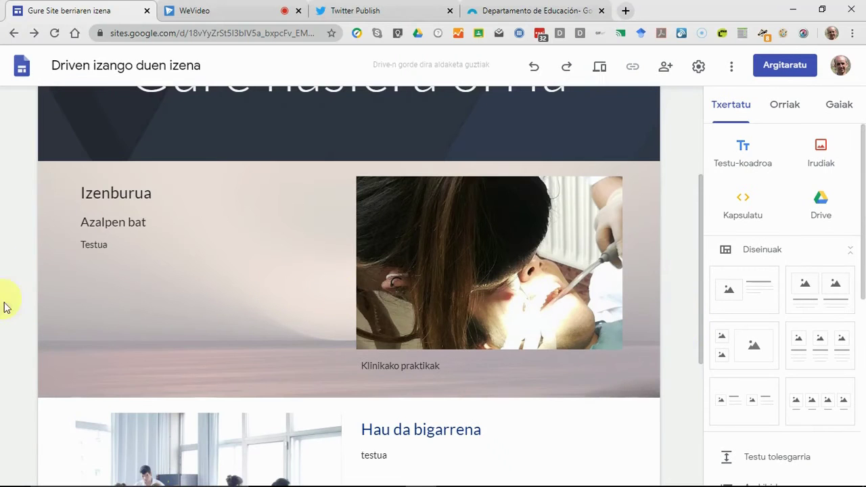
Step: Delete the "Izenburua" and "Hau da bigarrena" sections, leaving only the page header
{"action": "left_click", "coordinate": [22, 304]}
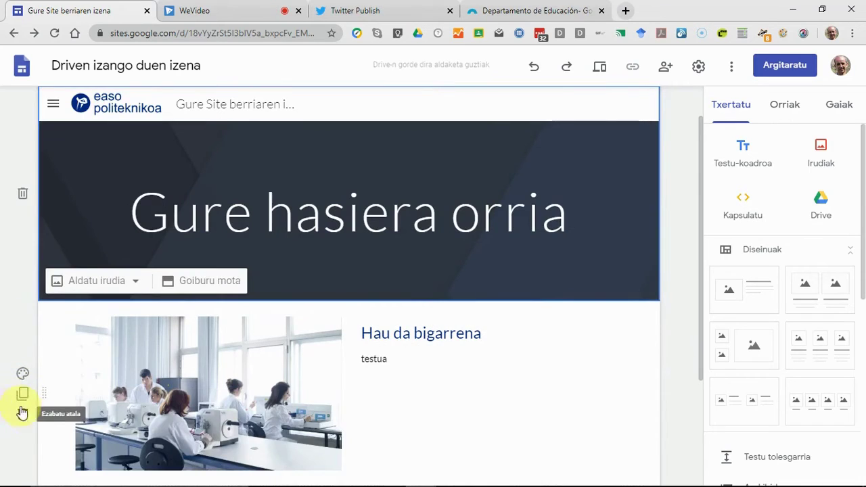
{"action": "left_click", "coordinate": [23, 412]}
{"action": "scroll", "coordinate": [667, 225], "scroll_direction": "down", "scroll_amount": 1}
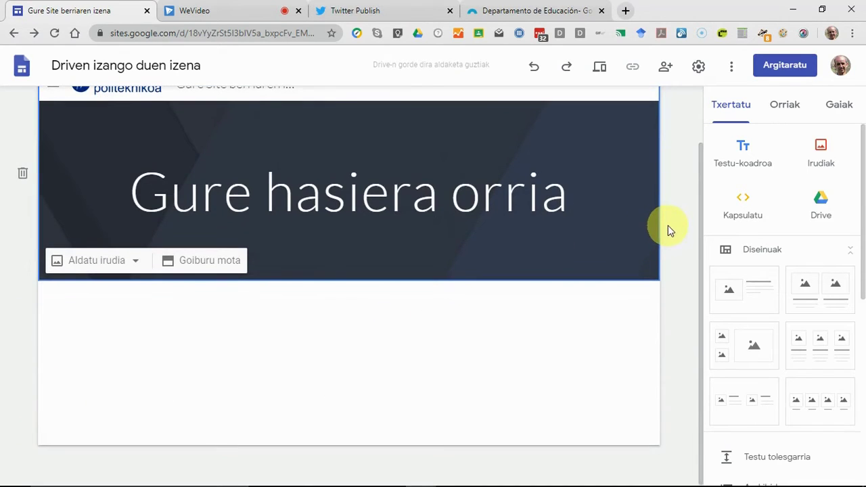
{"action": "left_click", "coordinate": [744, 204]}
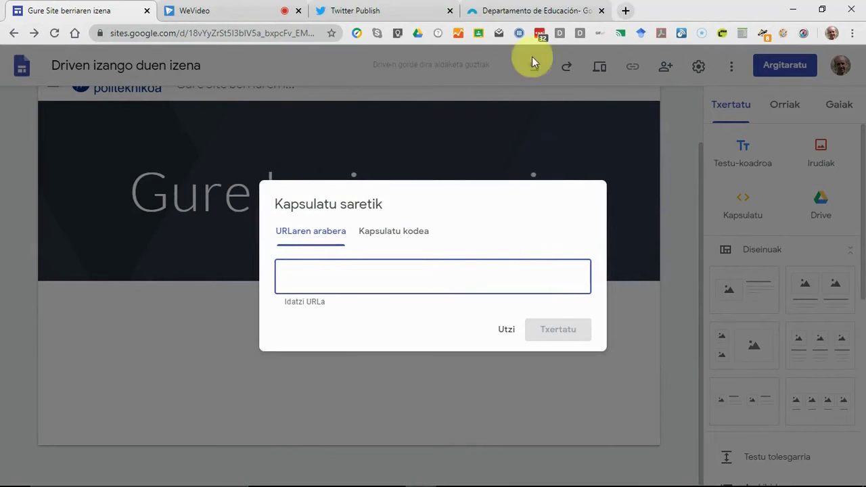
{"action": "left_click", "coordinate": [519, 10]}
{"action": "right_click", "coordinate": [205, 33]}
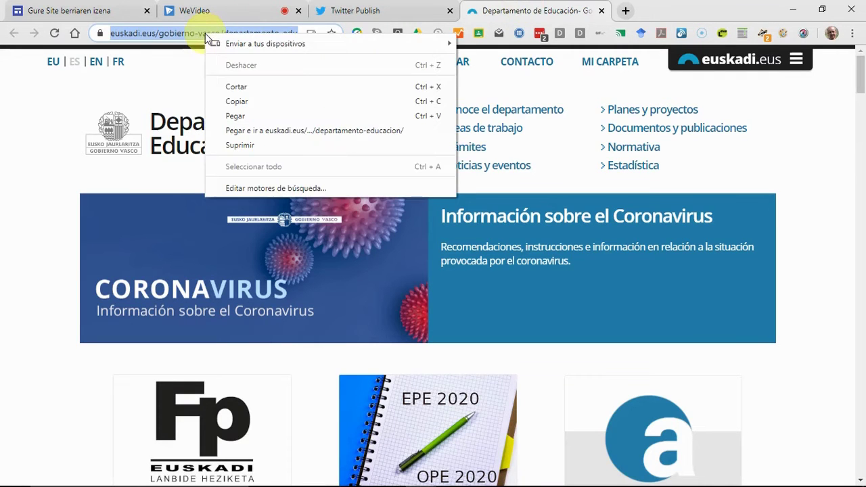
{"action": "left_click", "coordinate": [255, 102]}
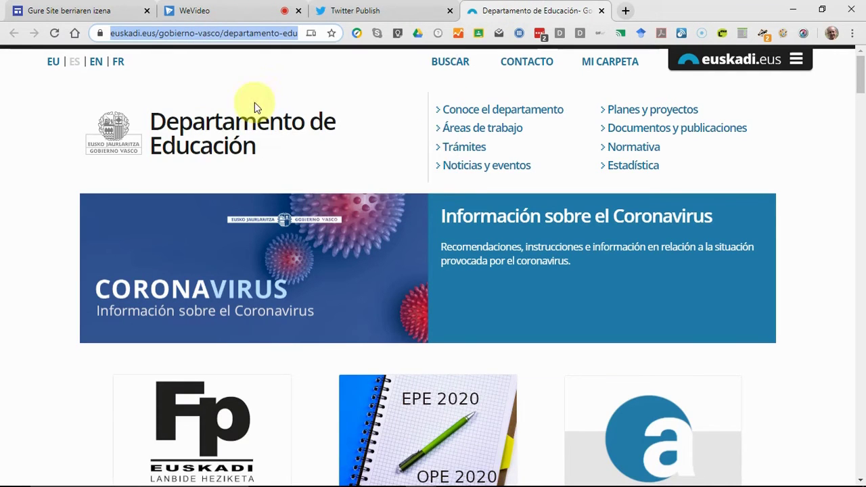
{"action": "left_click", "coordinate": [64, 10]}
{"action": "type", "text": "https://www.euskadi.eus/gobierno-vasco/departamento-educacion/"}
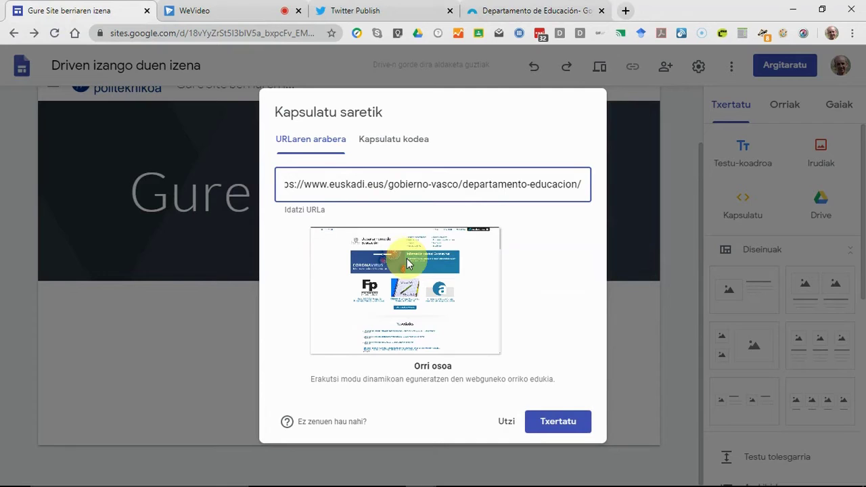
{"action": "left_click", "coordinate": [557, 420]}
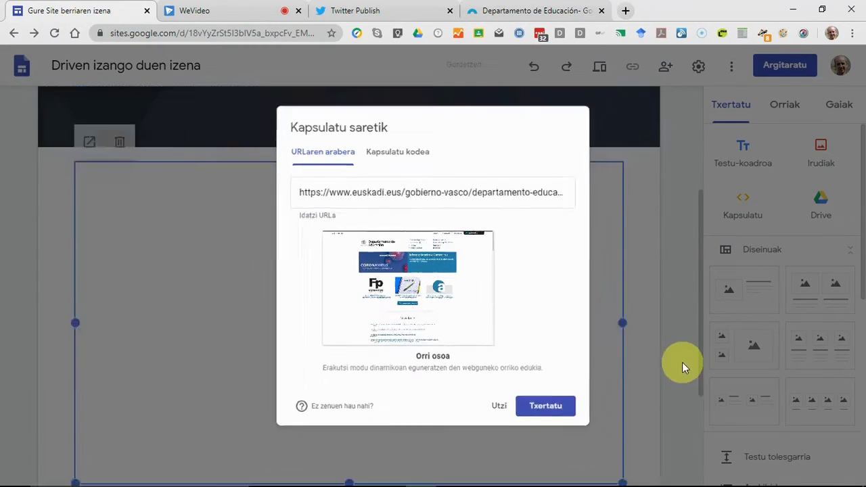
{"action": "scroll", "coordinate": [661, 329], "scroll_direction": "down", "scroll_amount": 1}
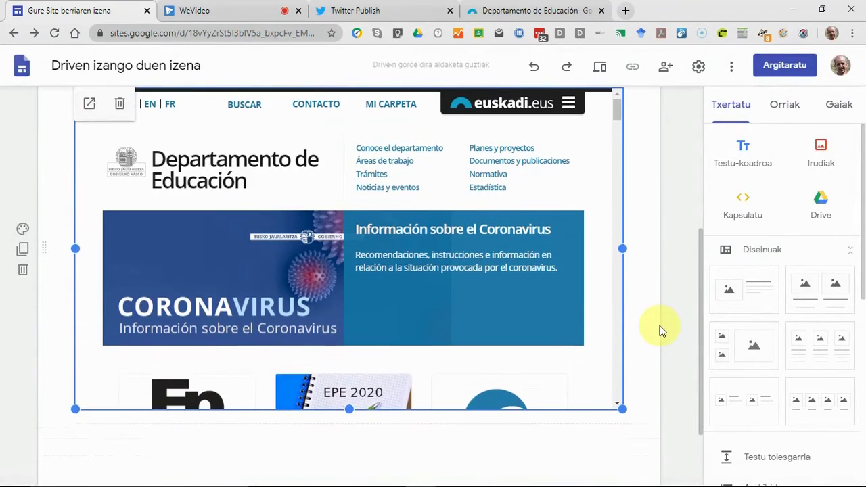
Step: Preview the site, and browse the embedded page by opening its news item on "Reducción de jornada lectiva por razones de edad"
{"action": "left_click", "coordinate": [599, 67]}
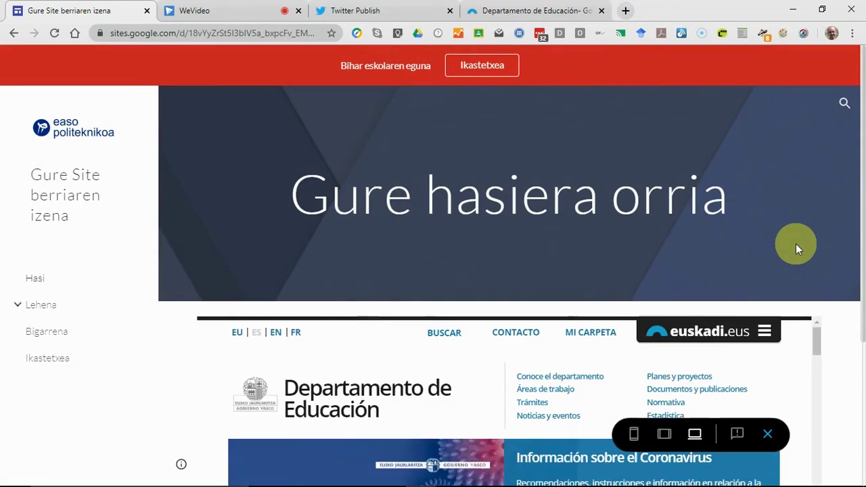
{"action": "scroll", "coordinate": [798, 223], "scroll_direction": "down", "scroll_amount": 3}
{"action": "left_click_drag", "start_coordinate": [815, 152], "coordinate": [826, 180]}
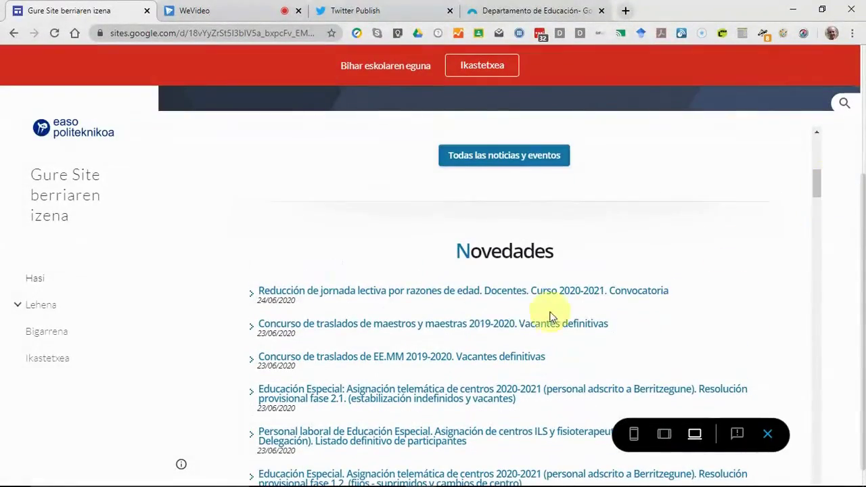
{"action": "left_click", "coordinate": [470, 301]}
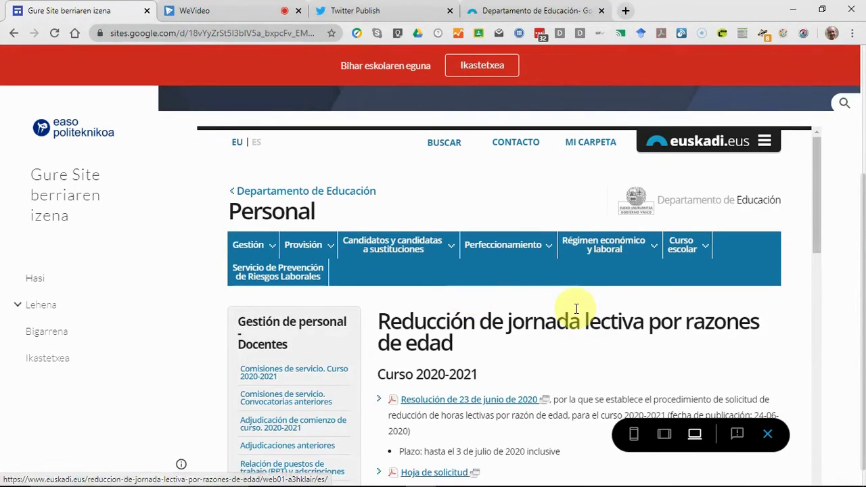
{"action": "scroll", "coordinate": [573, 309], "scroll_direction": "down", "scroll_amount": 2}
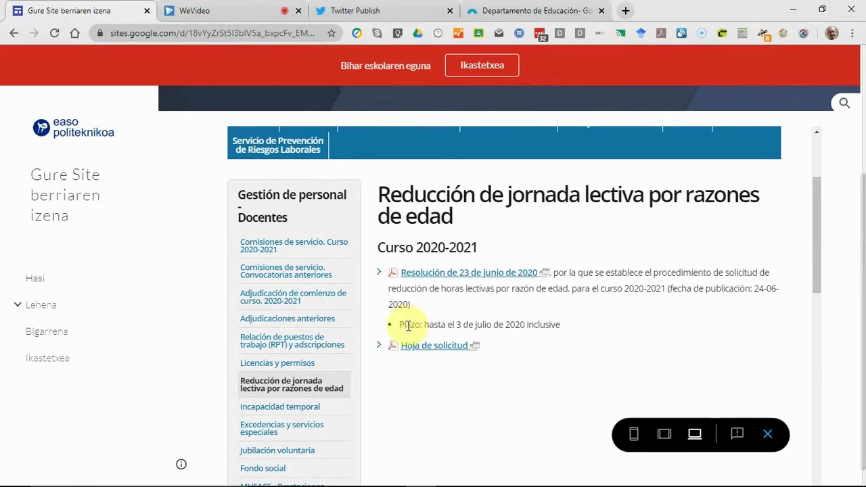
{"action": "left_click", "coordinate": [767, 434]}
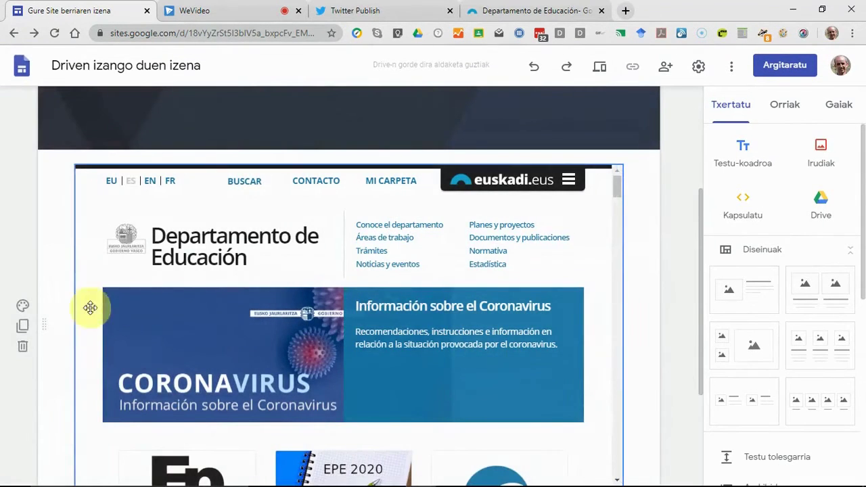
Step: Replace the embedded department page with the EASOIKT Twitter timeline, using the embed code copied from Twitter Publish
{"action": "left_click", "coordinate": [23, 349]}
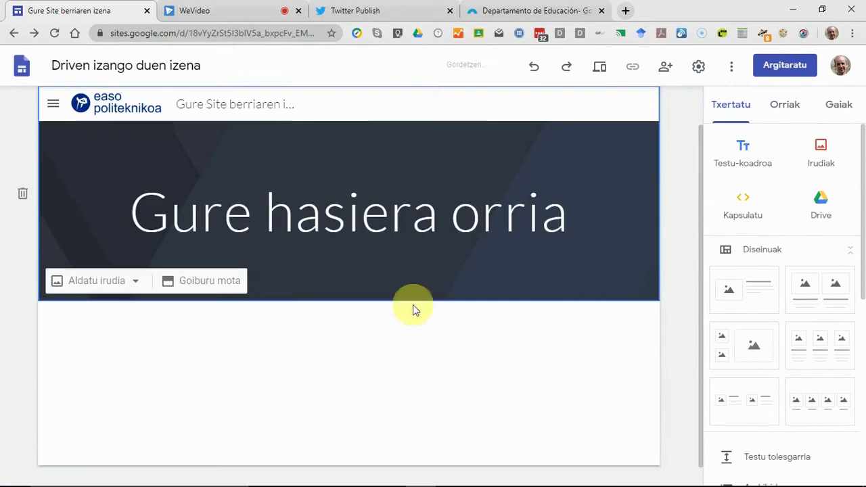
{"action": "left_click", "coordinate": [743, 203]}
{"action": "left_click", "coordinate": [401, 234]}
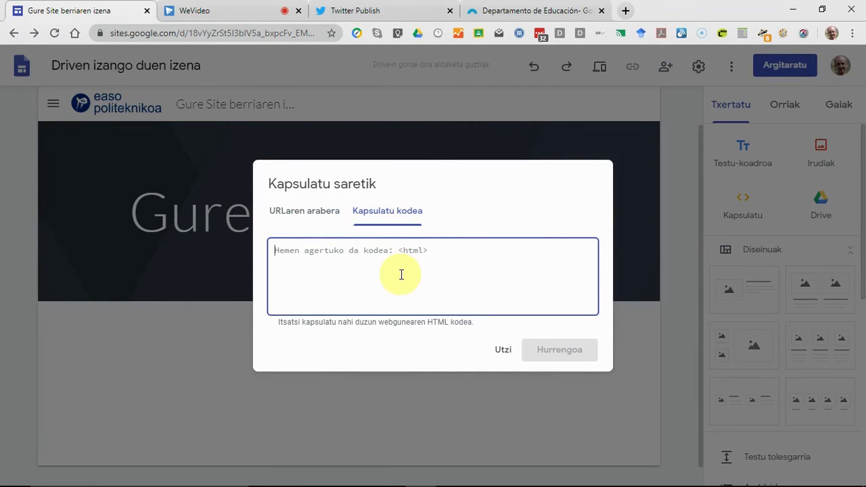
{"action": "left_click", "coordinate": [378, 10]}
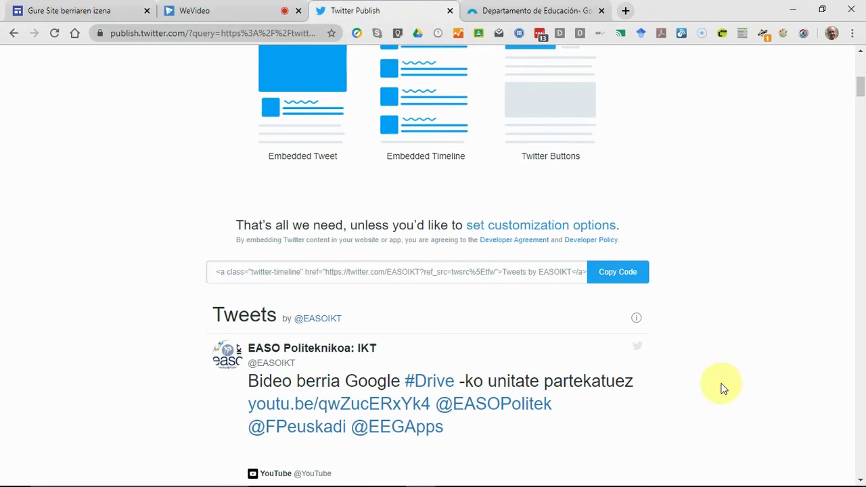
{"action": "scroll", "coordinate": [702, 365], "scroll_direction": "up", "scroll_amount": 1}
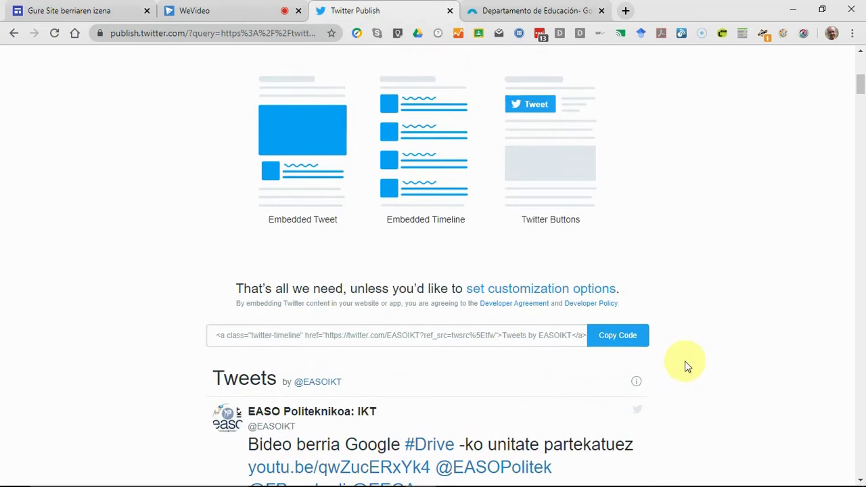
{"action": "left_click", "coordinate": [618, 337]}
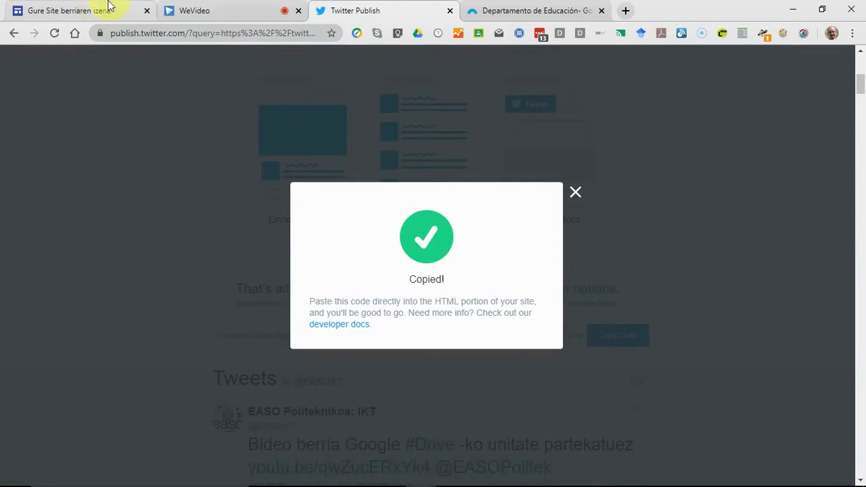
{"action": "left_click", "coordinate": [77, 10]}
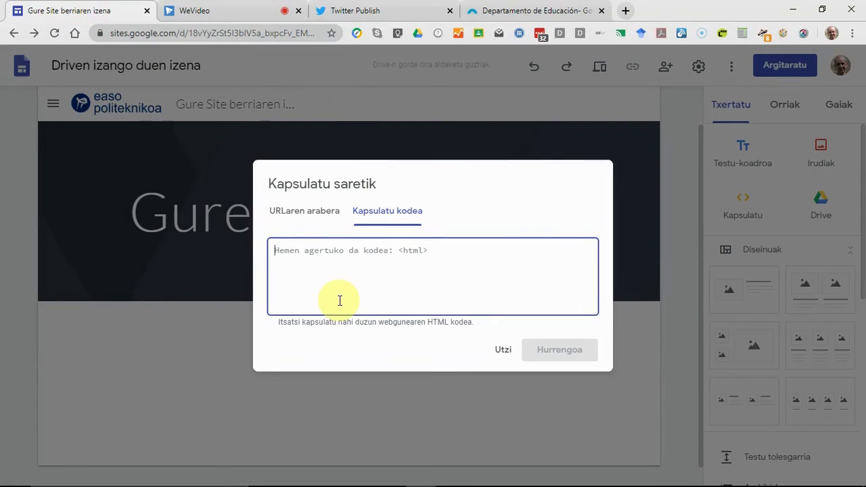
{"action": "type", "text": "<a class=\"twitter-timeline\" href=\"https://twitter.com/EASOIKT?ref_src=twsrc%5Etfw\">Tweets by EASOIKT</a> <script async src=\"https://platform.twitter.com/widgets.js\" charset=\"utf-8\"></script>"}
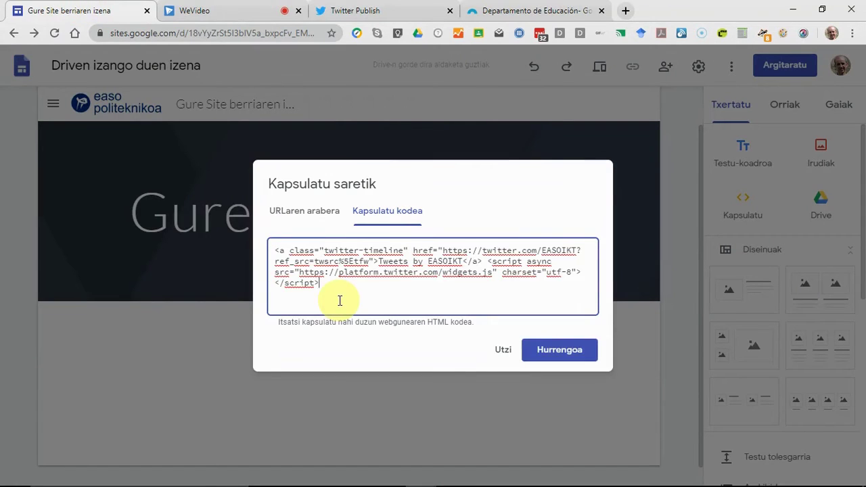
{"action": "left_click", "coordinate": [559, 350]}
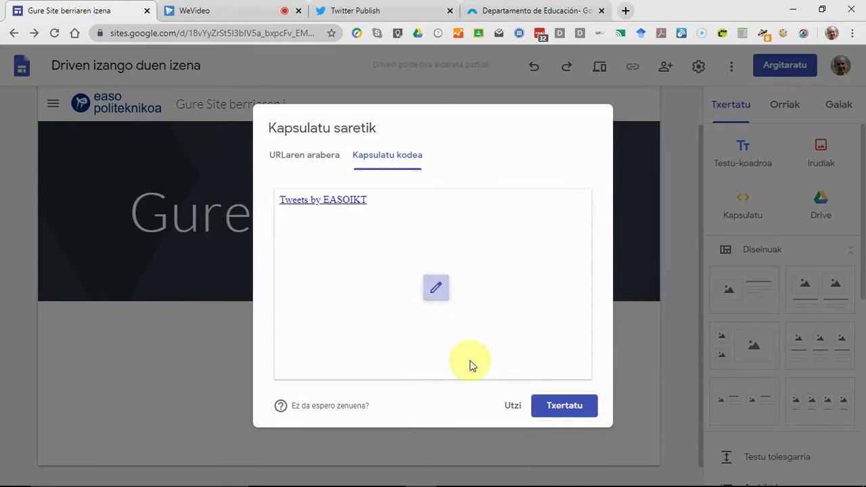
{"action": "left_click", "coordinate": [565, 407]}
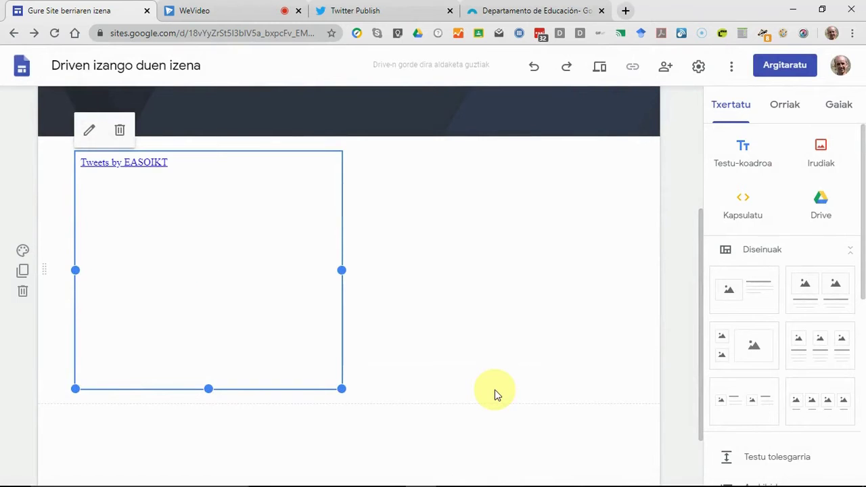
Step: Make the embedded Twitter timeline taller and narrower, and move it to the right side of its section
{"action": "left_click_drag", "start_coordinate": [208, 388], "coordinate": [209, 438]}
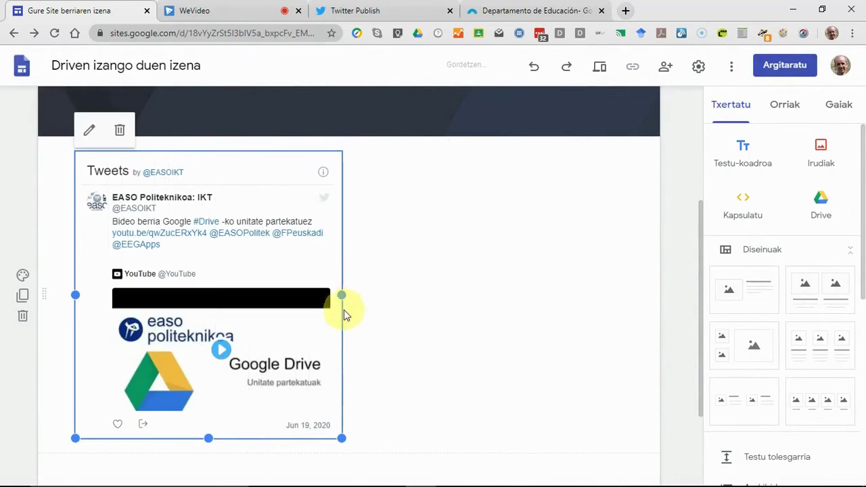
{"action": "left_click_drag", "start_coordinate": [342, 294], "coordinate": [302, 305]}
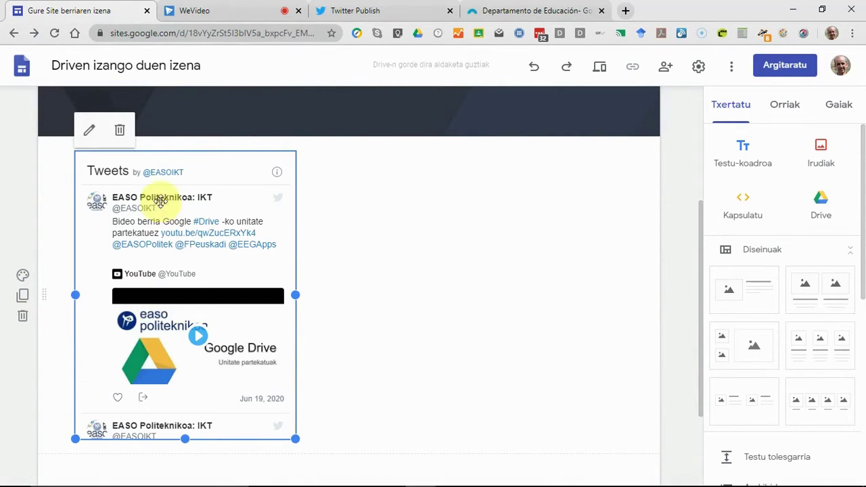
{"action": "left_click_drag", "start_coordinate": [174, 220], "coordinate": [515, 231]}
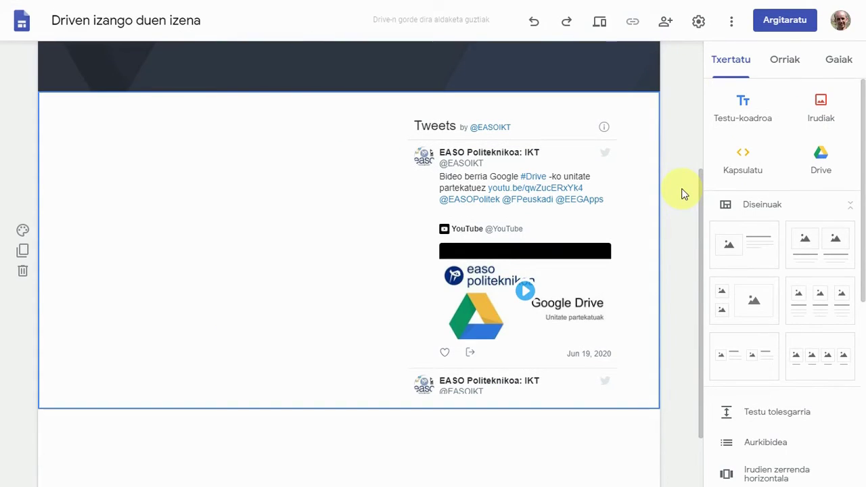
Step: Replace the Twitter timeline section with the layout that has one image placeholder beside a title and text
{"action": "left_click", "coordinate": [22, 273]}
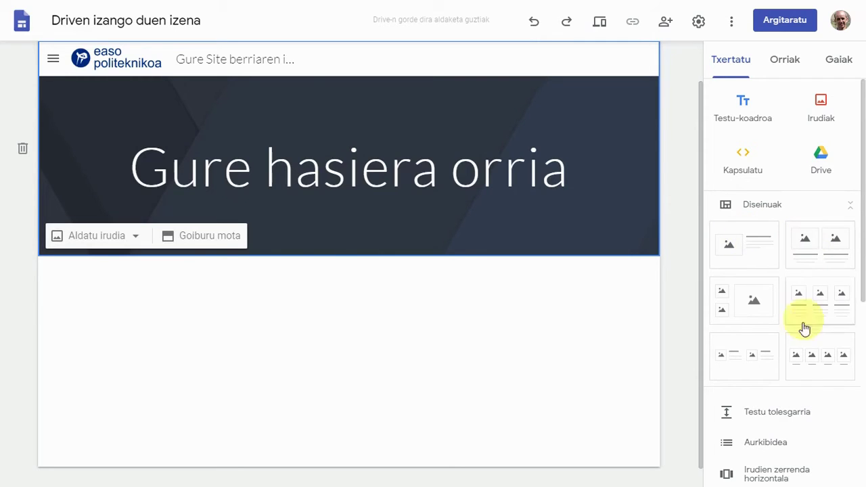
{"action": "left_click_drag", "start_coordinate": [753, 256], "coordinate": [292, 315]}
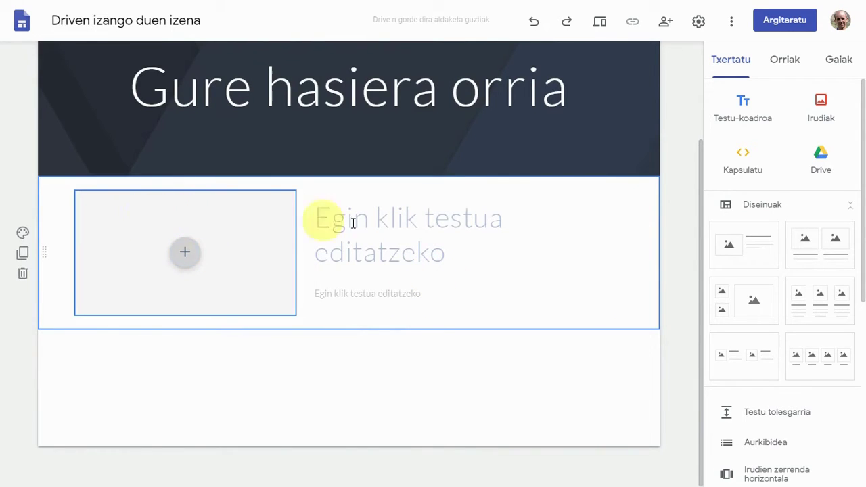
Step: Fill the layout's image placeholder with a zoomed-in map of EASO Politeknikoa, found by searching for its location
{"action": "left_click", "coordinate": [187, 257]}
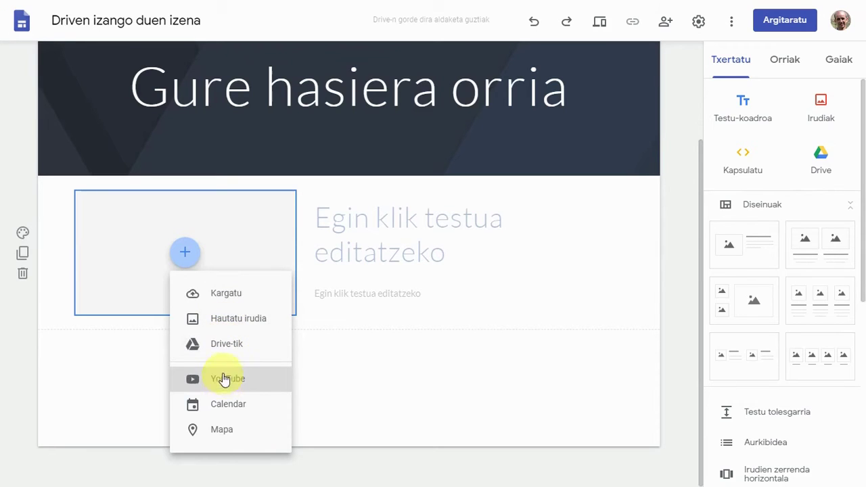
{"action": "left_click", "coordinate": [212, 433]}
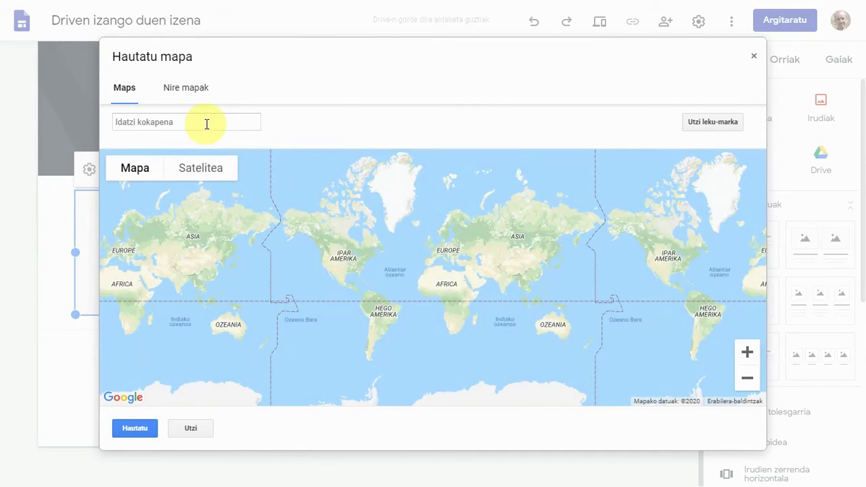
{"action": "left_click", "coordinate": [216, 128]}
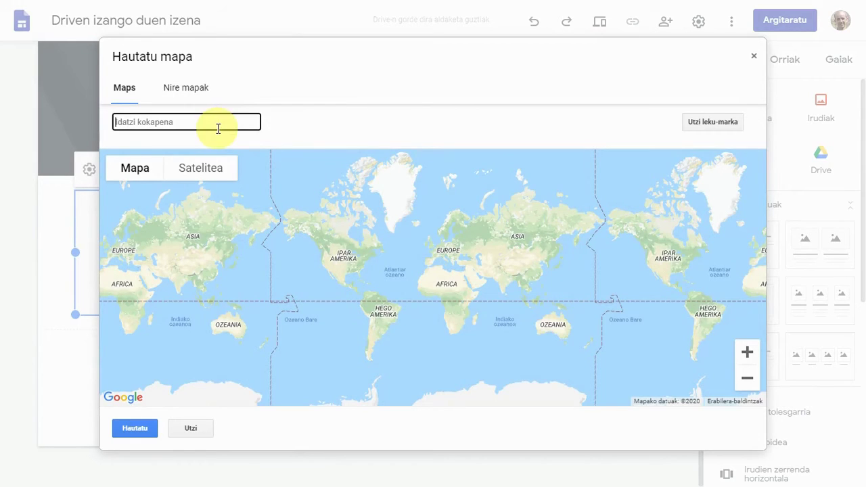
{"action": "type", "text": "easo p"}
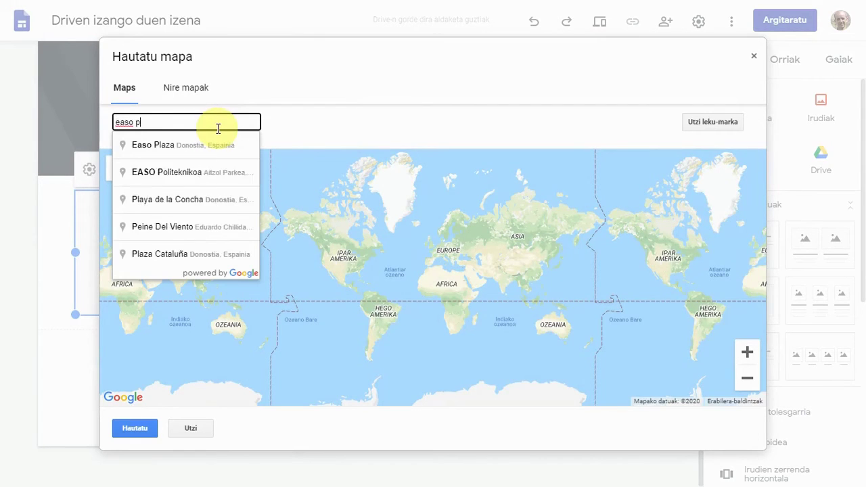
{"action": "type", "text": "olitekno"}
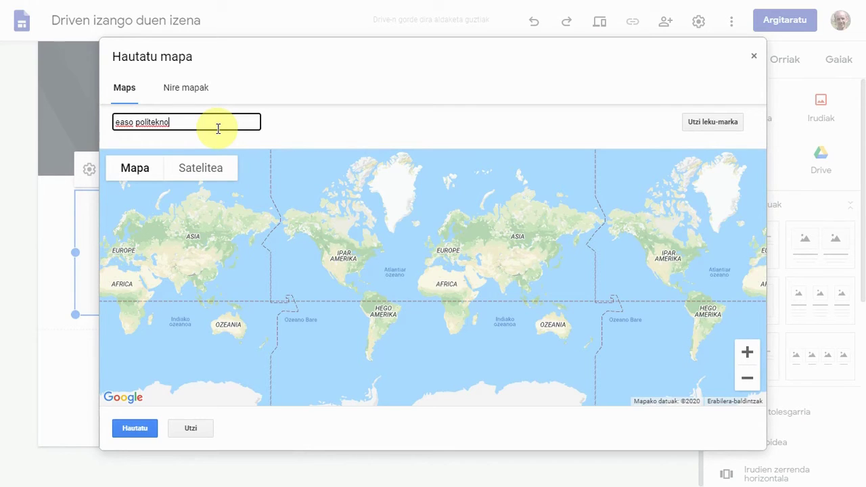
{"action": "key", "text": "BackSpace"}
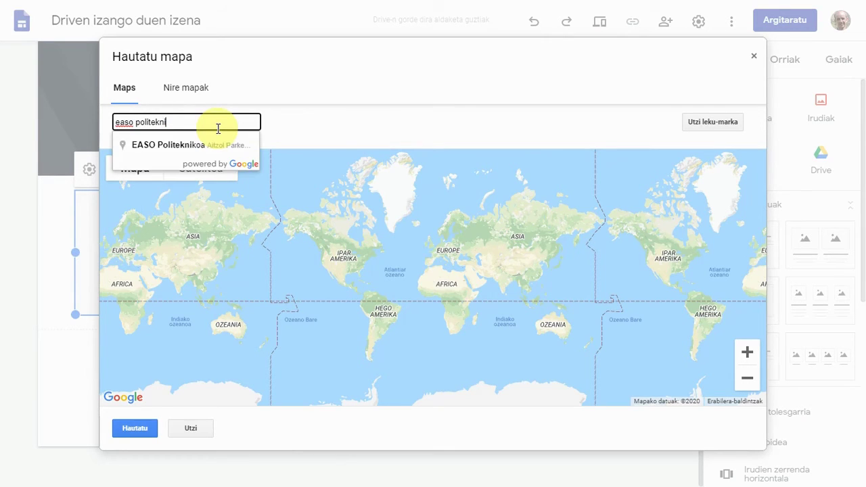
{"action": "left_click", "coordinate": [194, 145]}
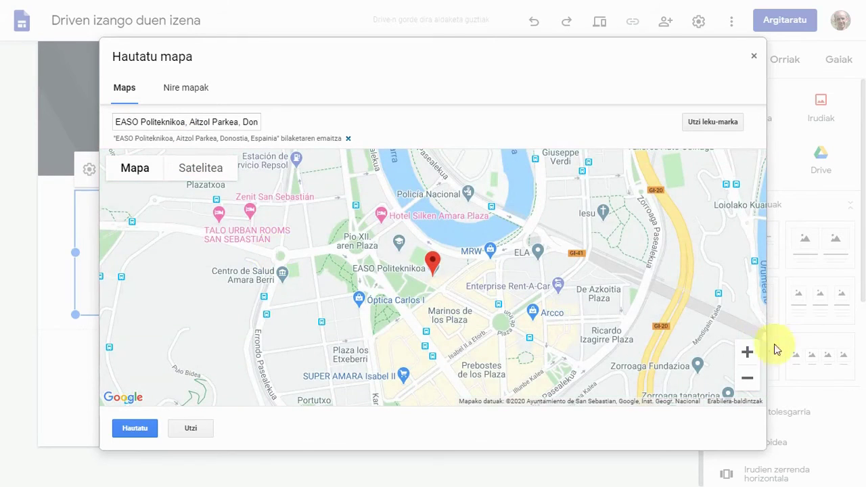
{"action": "left_click", "coordinate": [750, 355]}
{"action": "left_click_drag", "start_coordinate": [561, 294], "coordinate": [554, 334]}
{"action": "left_click", "coordinate": [142, 429]}
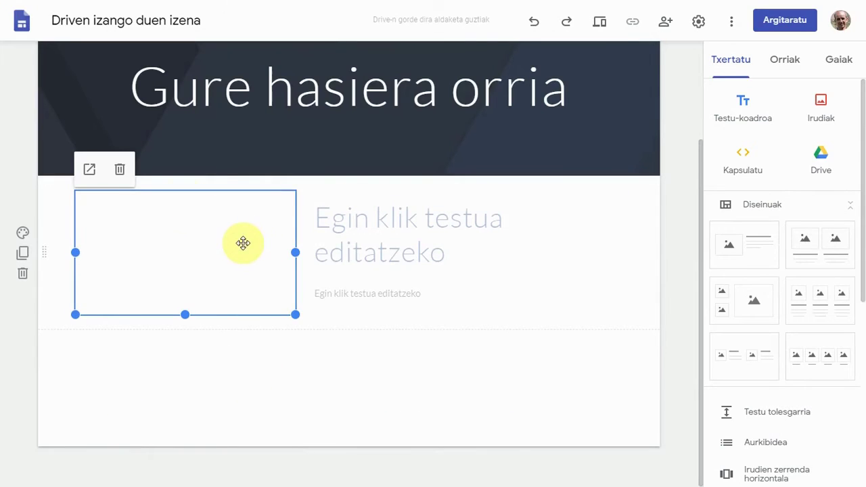
Step: Enter "Nola iritsi" as the title beside the map
{"action": "left_click", "coordinate": [379, 217]}
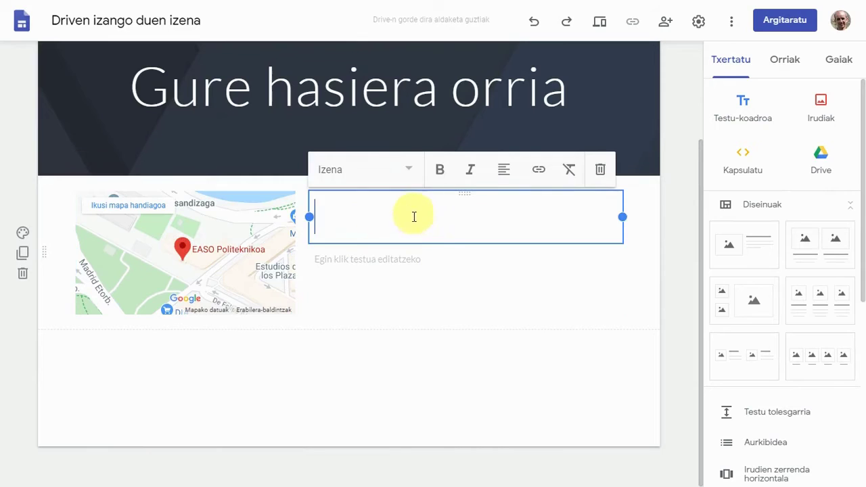
{"action": "type", "text": "Nola iritsi"}
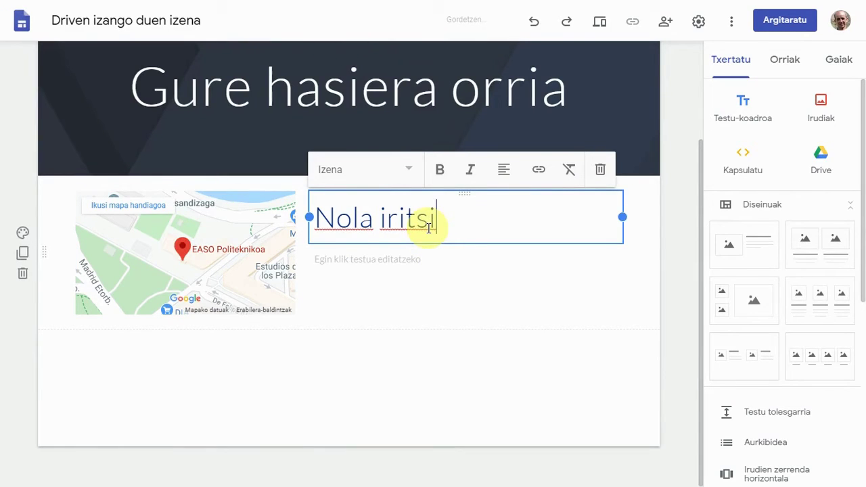
Step: Apply the heading style to "Nola iritsi" and enter "Info gehiago" as the text below it
{"action": "left_click", "coordinate": [402, 170]}
{"action": "left_click", "coordinate": [361, 245]}
{"action": "key", "text": "Return"}
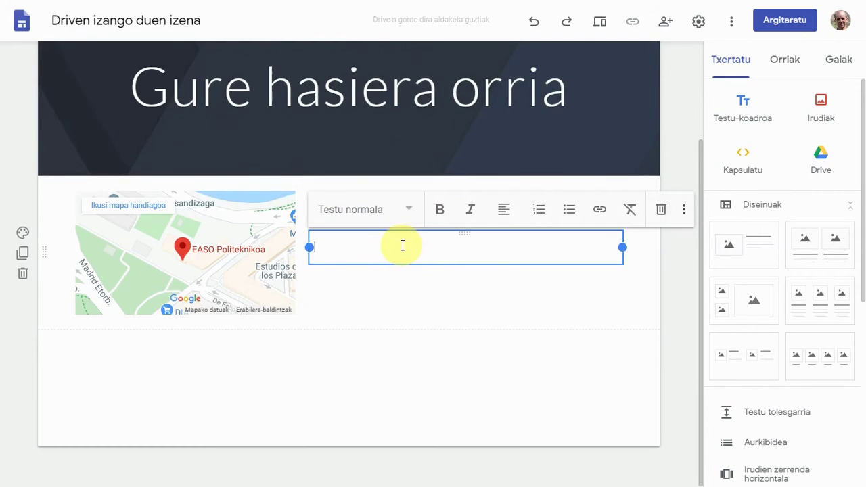
{"action": "type", "text": "Info geh"}
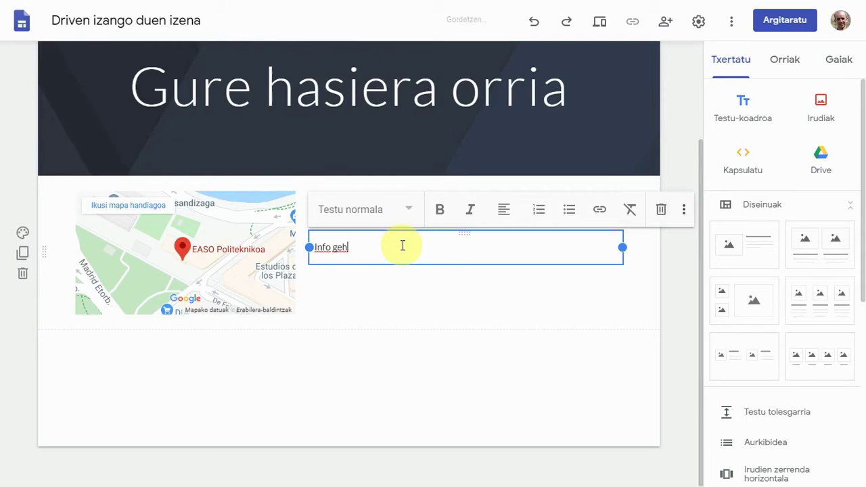
{"action": "left_click", "coordinate": [682, 271]}
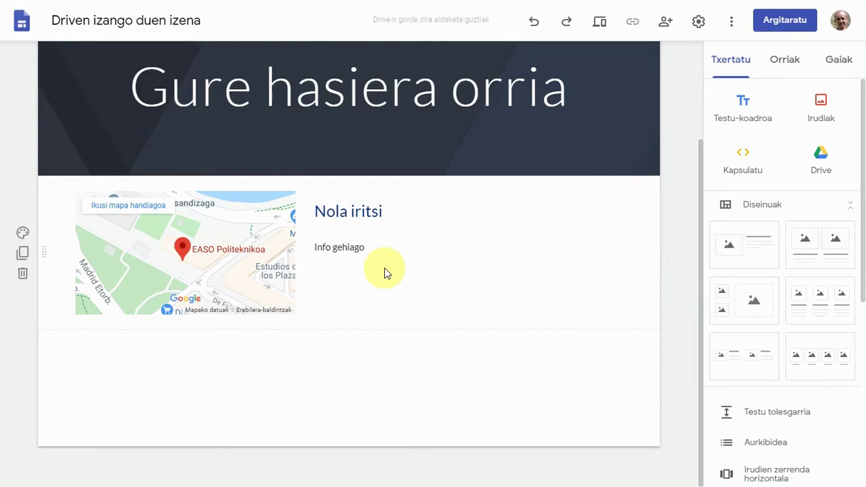
Step: Insert a collapsible text group below the map section and enter "Ikusiko dena" as its heading
{"action": "left_click", "coordinate": [851, 208]}
{"action": "left_click", "coordinate": [851, 208]}
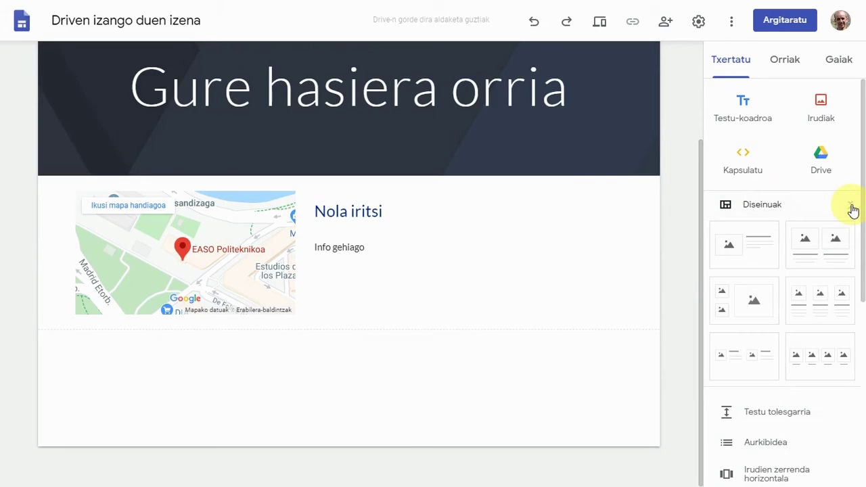
{"action": "left_click", "coordinate": [851, 209]}
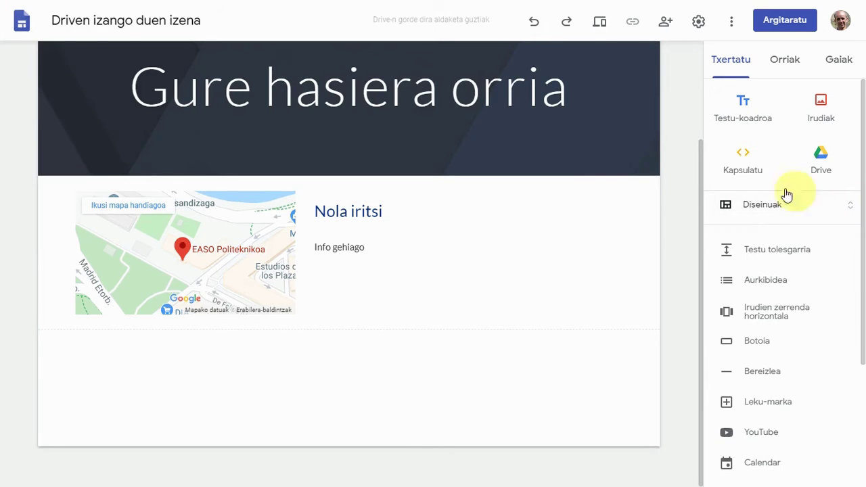
{"action": "left_click", "coordinate": [765, 254]}
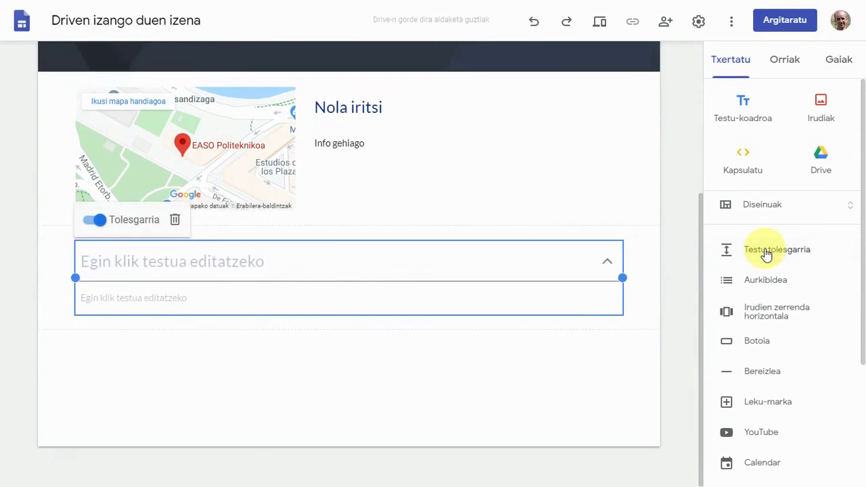
{"action": "left_click", "coordinate": [186, 265]}
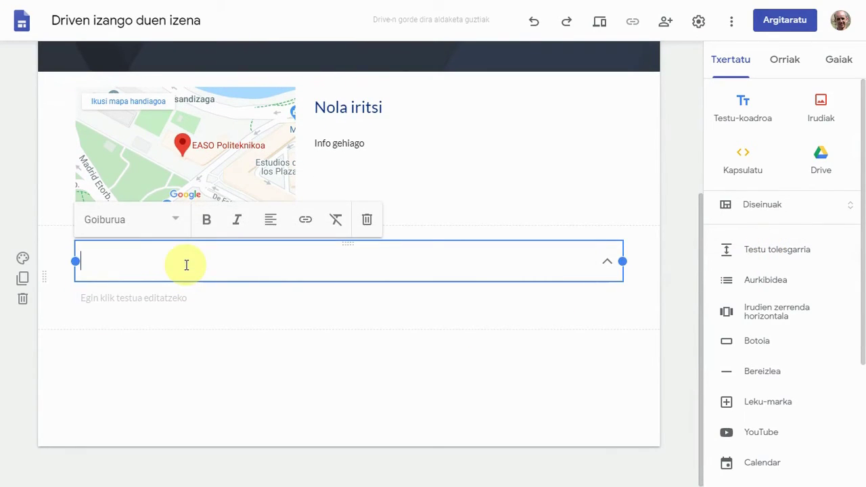
{"action": "type", "text": "Ikusiko dena"}
Step: Enter "Ezkutuan izango dela." as the hidden body text of the collapsible group
{"action": "left_click", "coordinate": [171, 296]}
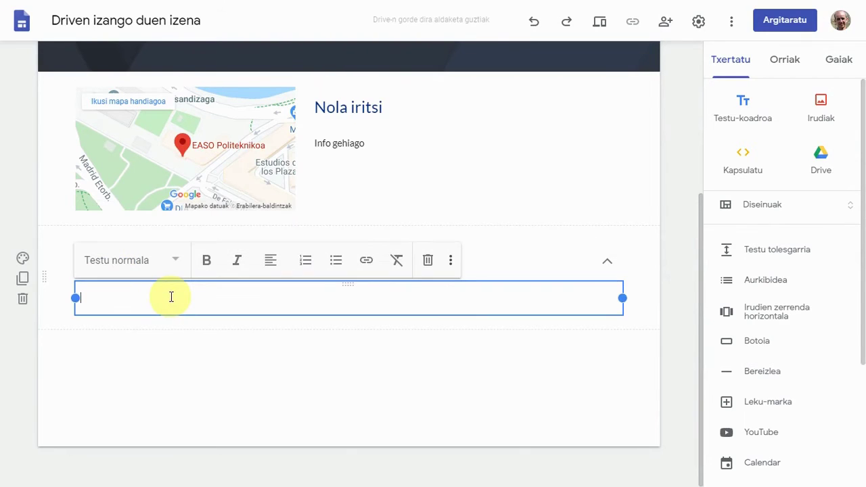
{"action": "type", "text": "Ezkut"}
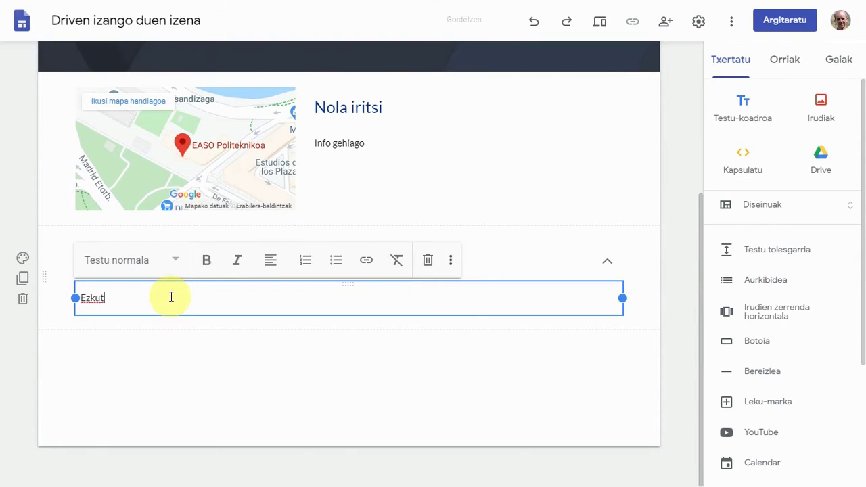
{"action": "type", "text": "uan izango dela."}
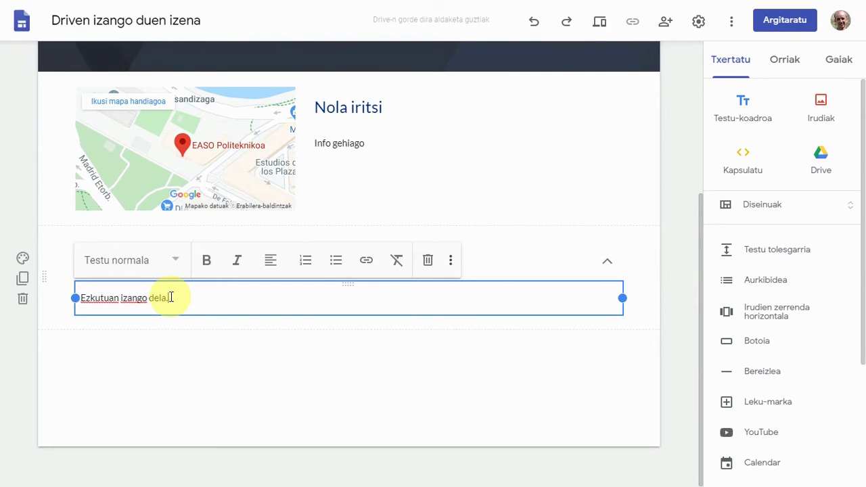
{"action": "left_click", "coordinate": [672, 287]}
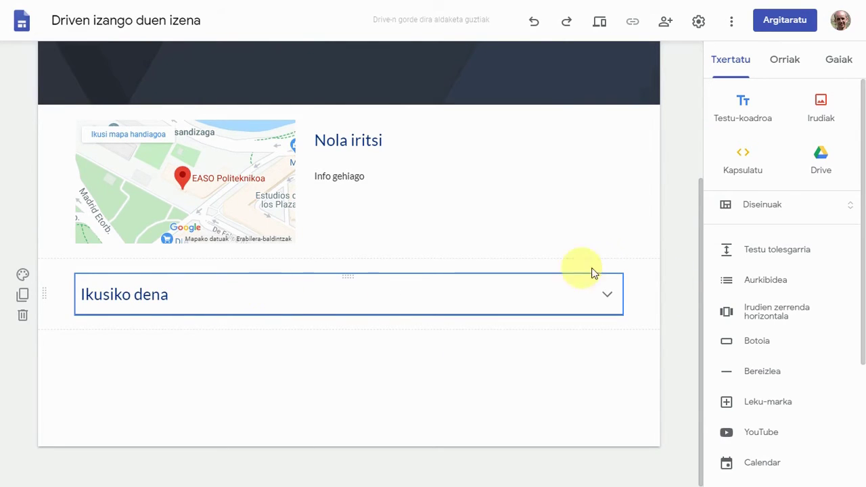
Step: Expand and collapse the "Ikusiko dena" group to check how its body text is shown and hidden
{"action": "left_click", "coordinate": [607, 300]}
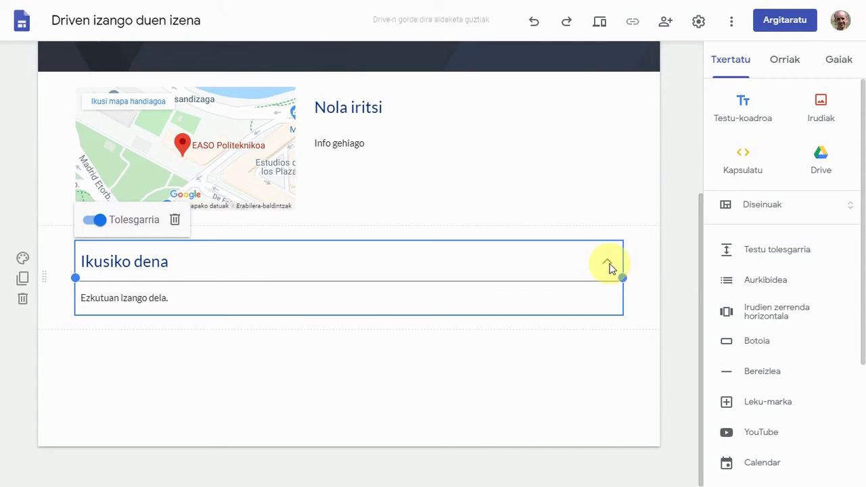
{"action": "left_click", "coordinate": [670, 272]}
{"action": "left_click", "coordinate": [223, 302]}
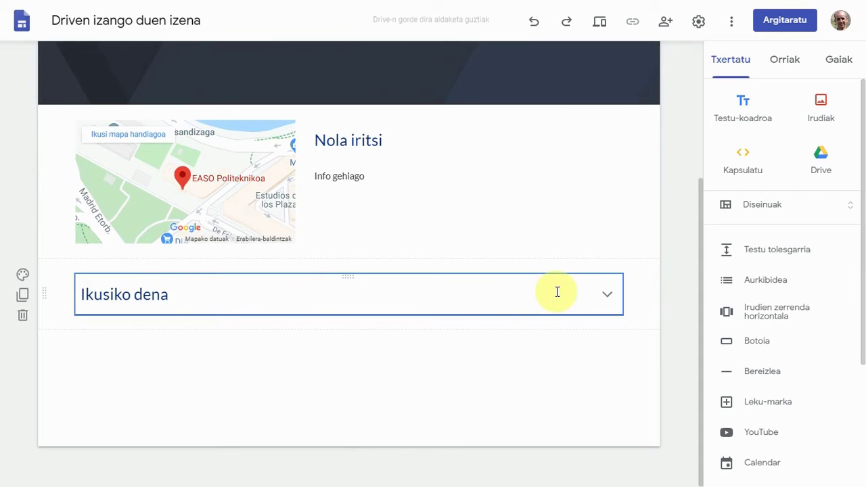
{"action": "left_click", "coordinate": [462, 333]}
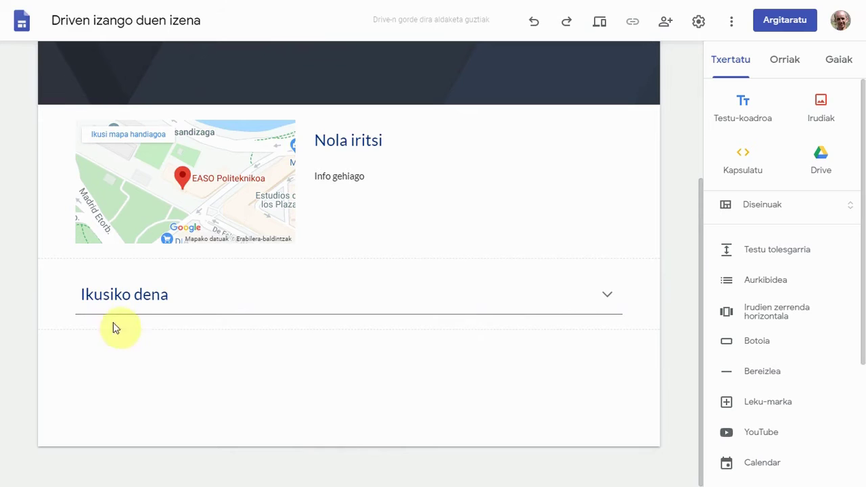
{"action": "left_click", "coordinate": [155, 297]}
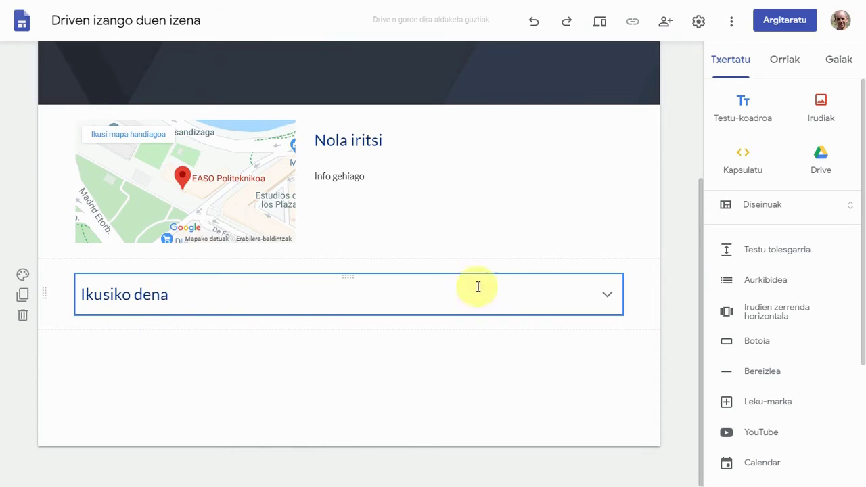
{"action": "left_click", "coordinate": [608, 299]}
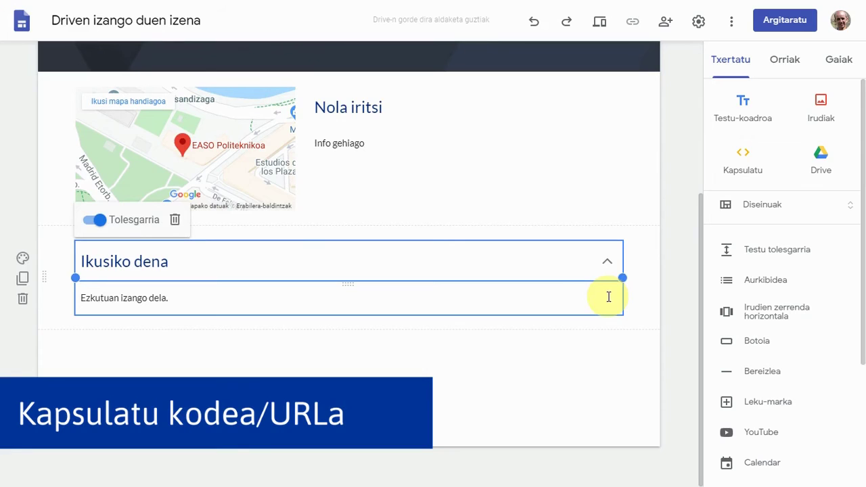
{"action": "left_click", "coordinate": [182, 297]}
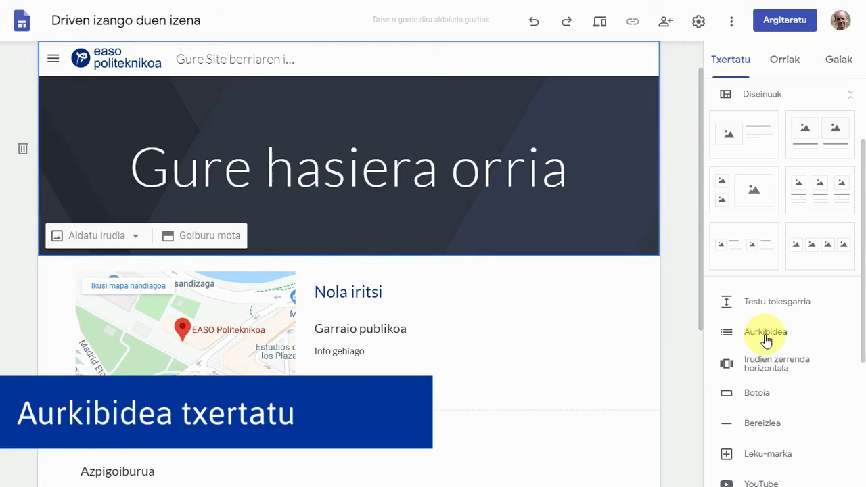
Step: Insert a table of contents between the page banner and the map section
{"action": "left_click", "coordinate": [765, 333]}
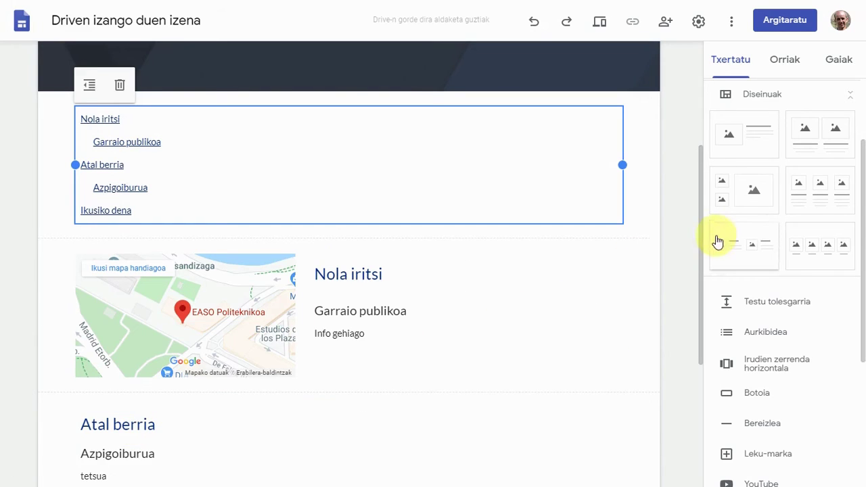
{"action": "left_click_drag", "start_coordinate": [700, 232], "coordinate": [721, 367]}
{"action": "scroll", "coordinate": [638, 380], "scroll_direction": "up", "scroll_amount": 4}
{"action": "left_click_drag", "start_coordinate": [185, 315], "coordinate": [657, 371]}
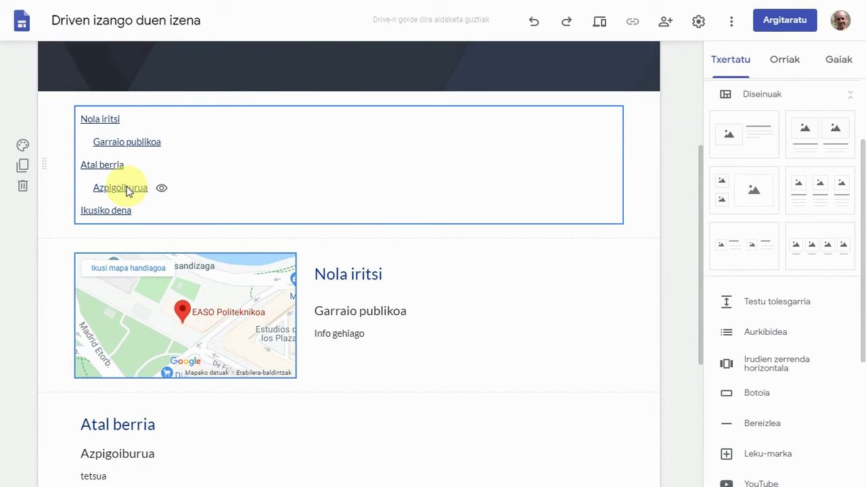
Step: Hide the "Garraio publikoa" and "Azpigoiburua" entries in the table of contents, and check the result in the page preview
{"action": "left_click", "coordinate": [175, 144]}
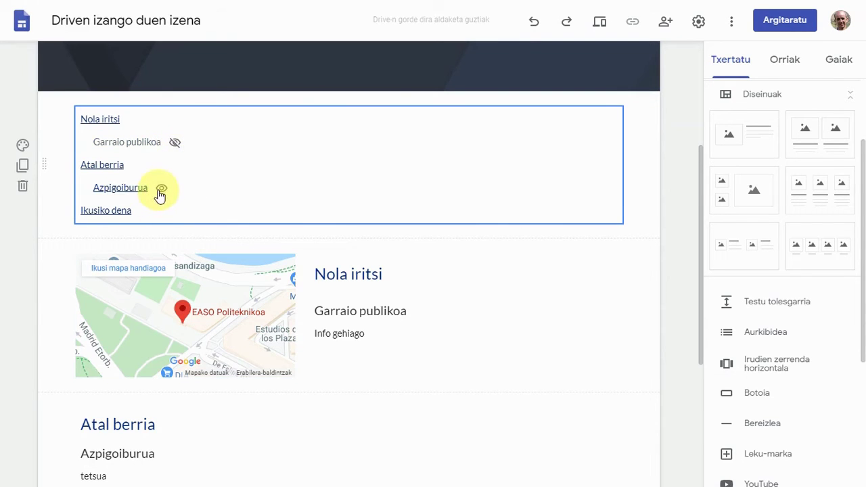
{"action": "left_click", "coordinate": [160, 191]}
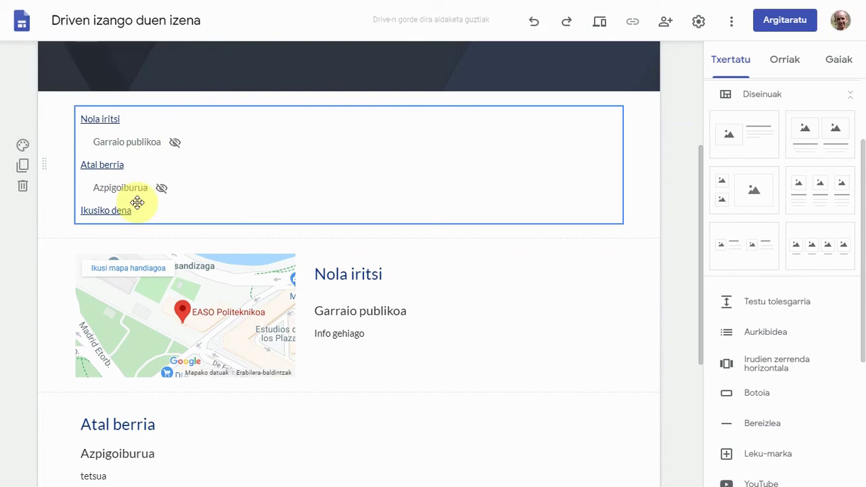
{"action": "left_click", "coordinate": [599, 23]}
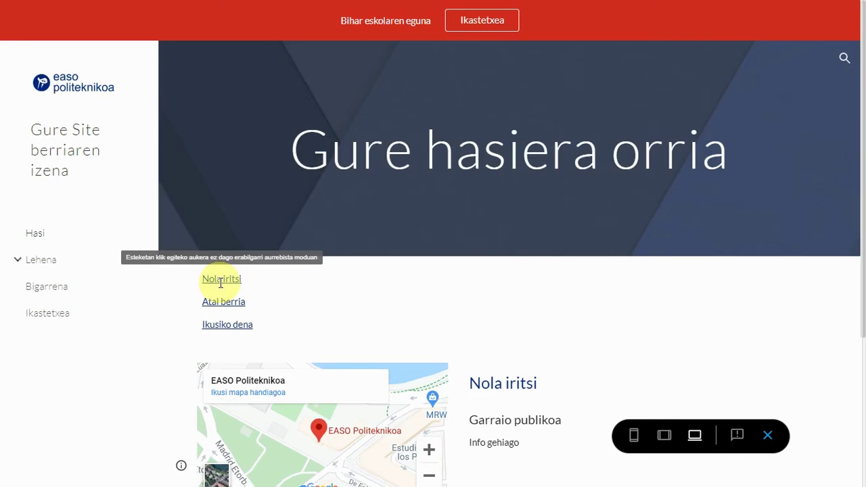
{"action": "left_click", "coordinate": [767, 435]}
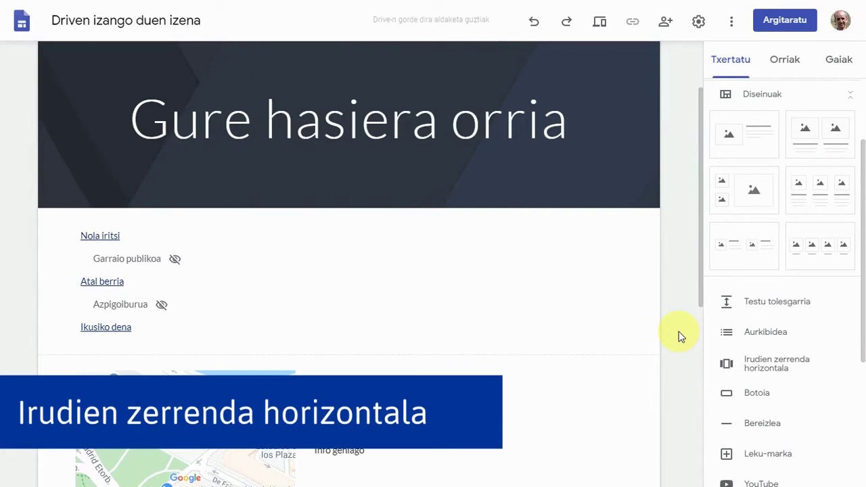
Step: Start an image carousel and add four photos to it from the recent Google Drive images: three of workshops and machinery, one of a group
{"action": "left_click", "coordinate": [778, 366]}
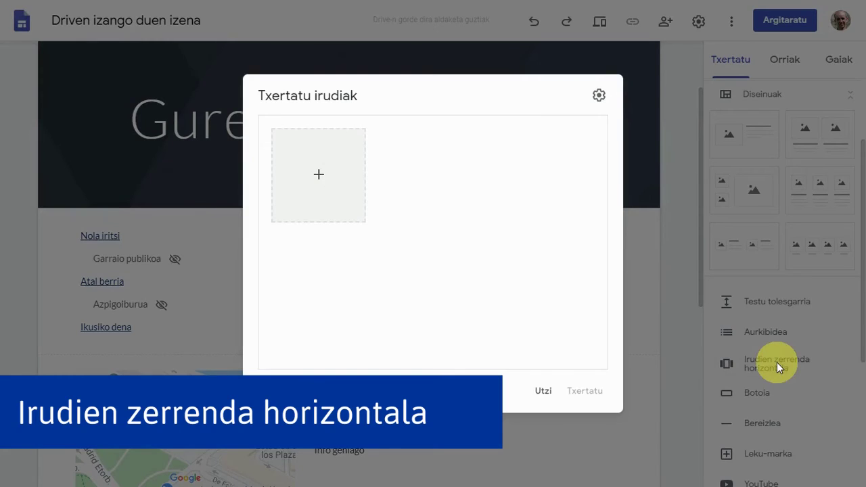
{"action": "left_click", "coordinate": [321, 178]}
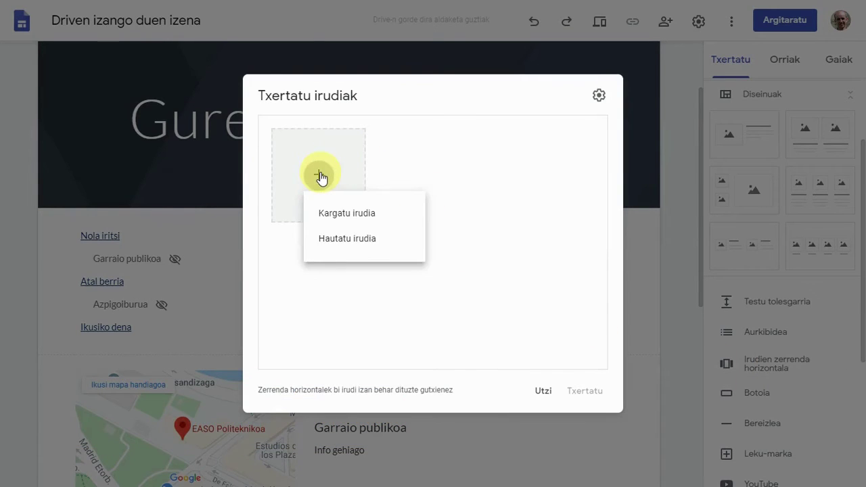
{"action": "left_click", "coordinate": [354, 238]}
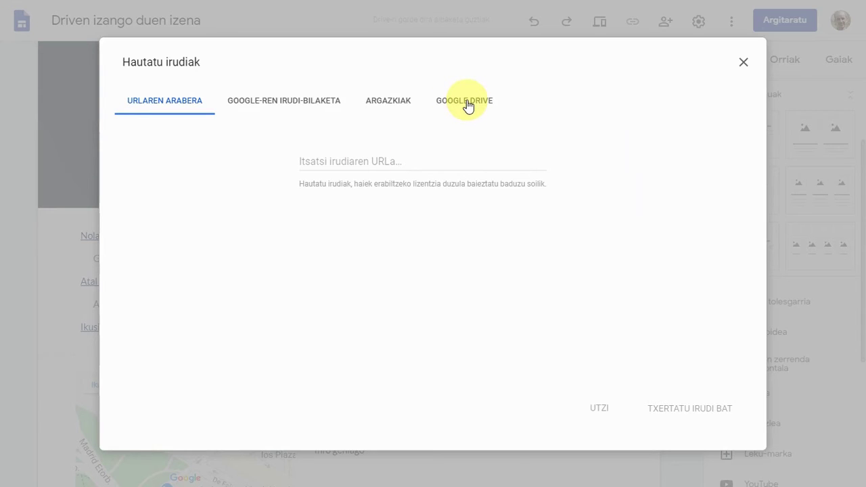
{"action": "left_click", "coordinate": [467, 102]}
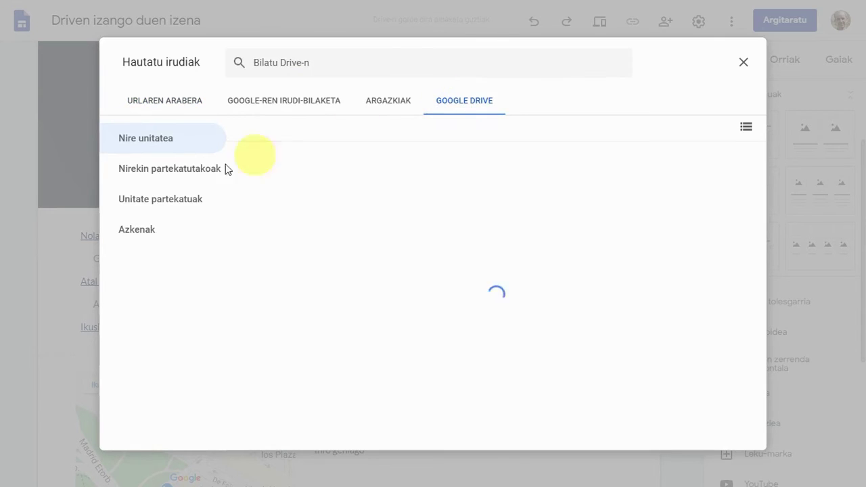
{"action": "left_click", "coordinate": [136, 234]}
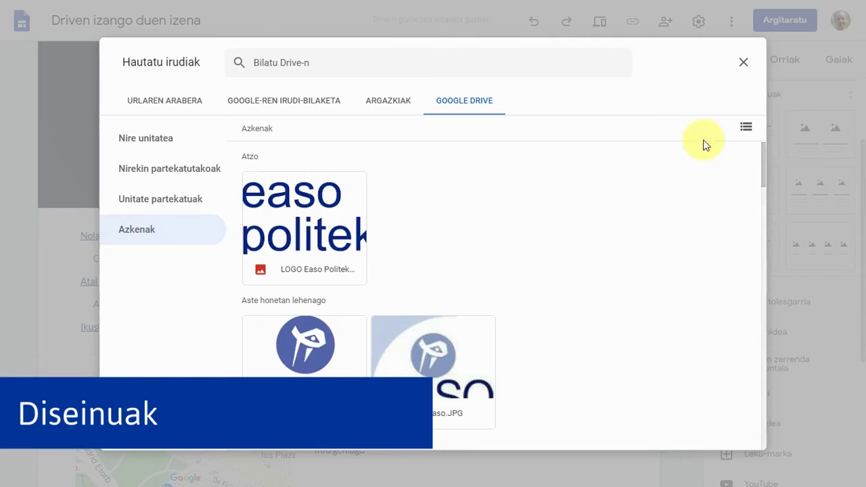
{"action": "left_click_drag", "start_coordinate": [761, 157], "coordinate": [783, 296]}
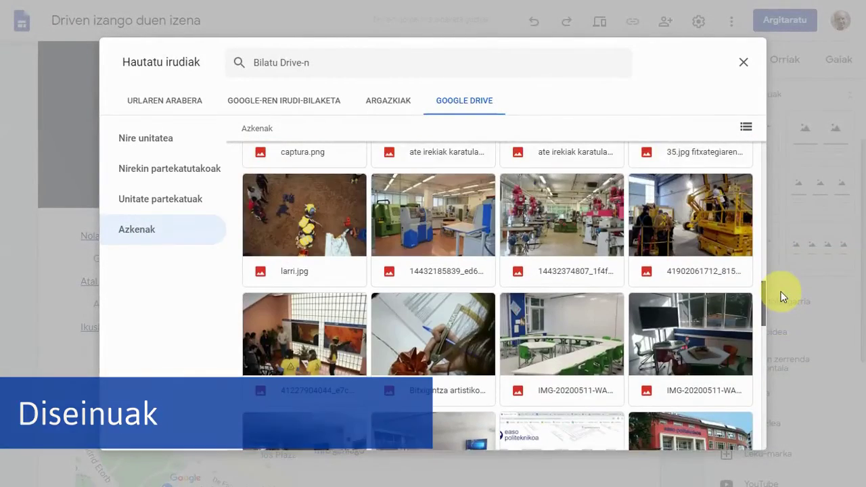
{"action": "left_click", "coordinate": [440, 219]}
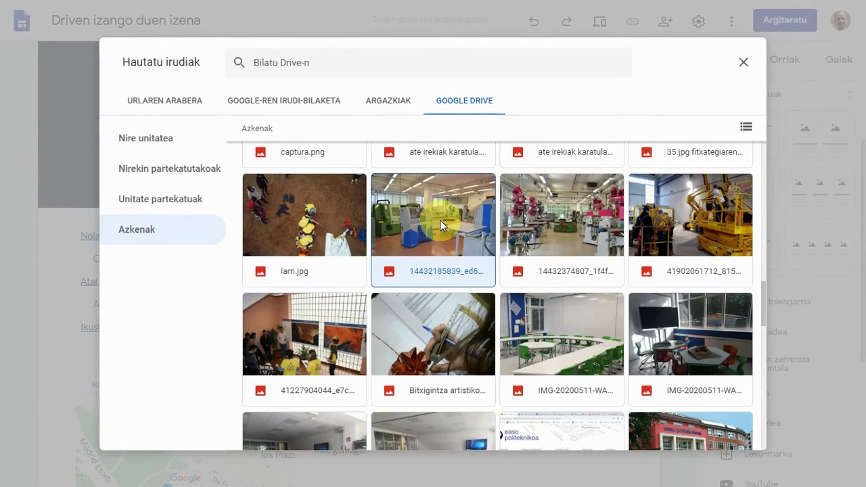
{"action": "left_click", "coordinate": [559, 227]}
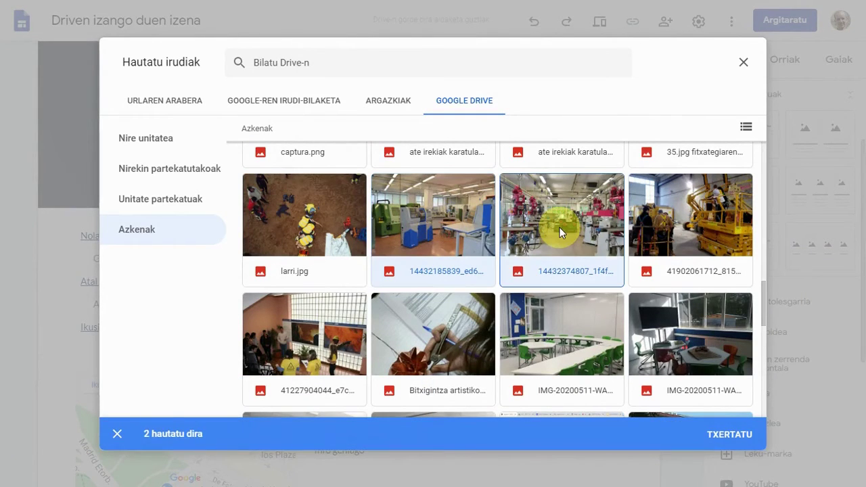
{"action": "left_click", "coordinate": [686, 219]}
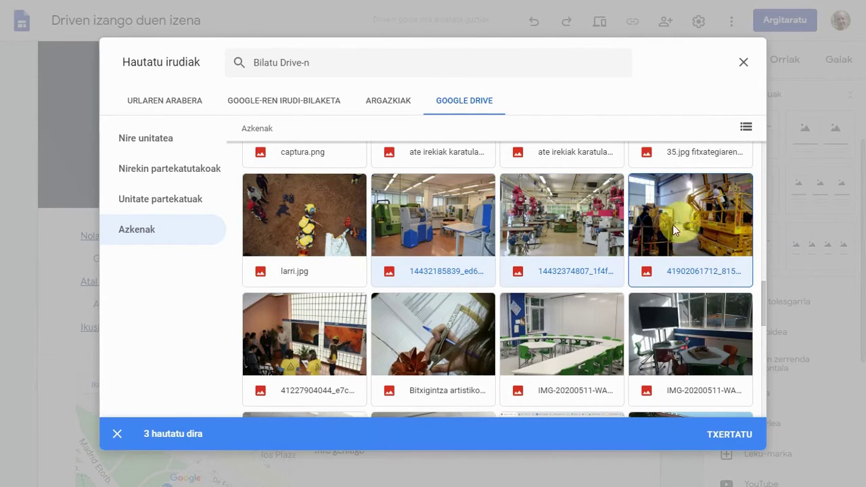
{"action": "left_click", "coordinate": [312, 326]}
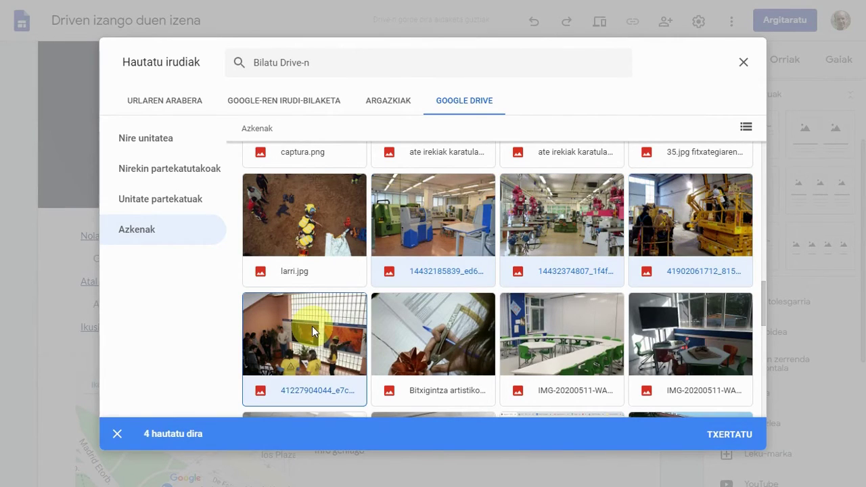
{"action": "left_click", "coordinate": [741, 436]}
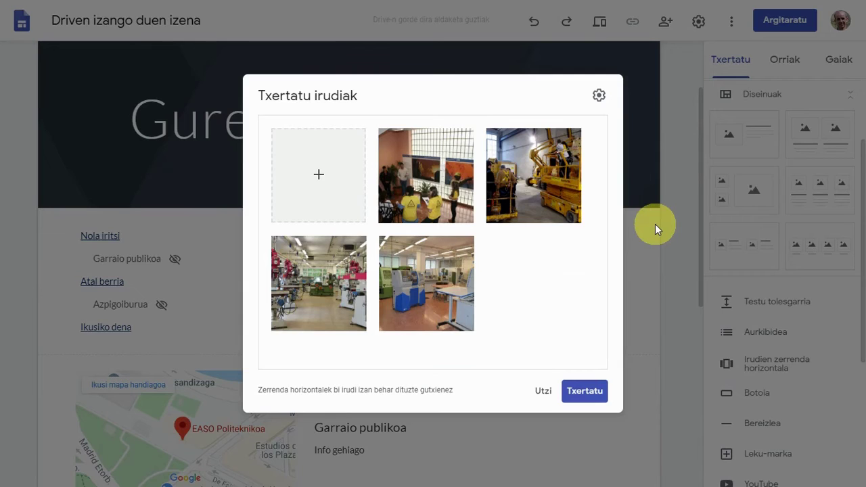
Step: Insert the image carousel with automatic start turned on and medium transition speed, and centre it in its section below the "Ikusiko dena" group
{"action": "left_click", "coordinate": [598, 98]}
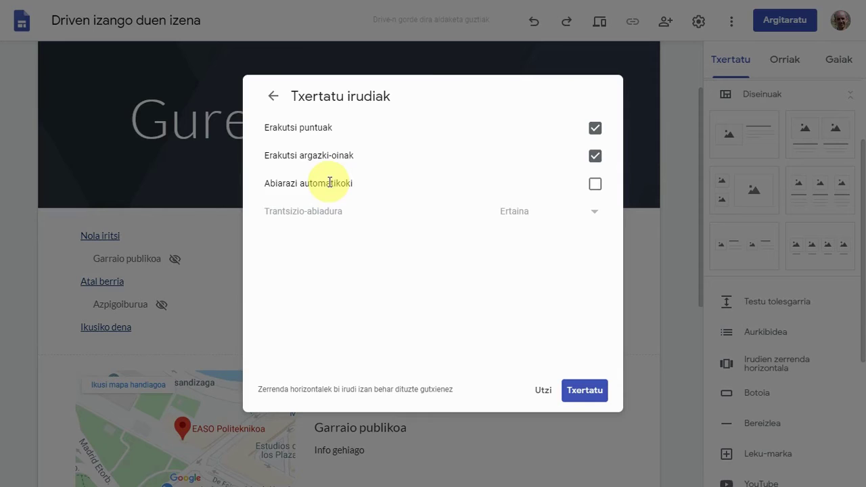
{"action": "left_click", "coordinate": [595, 187]}
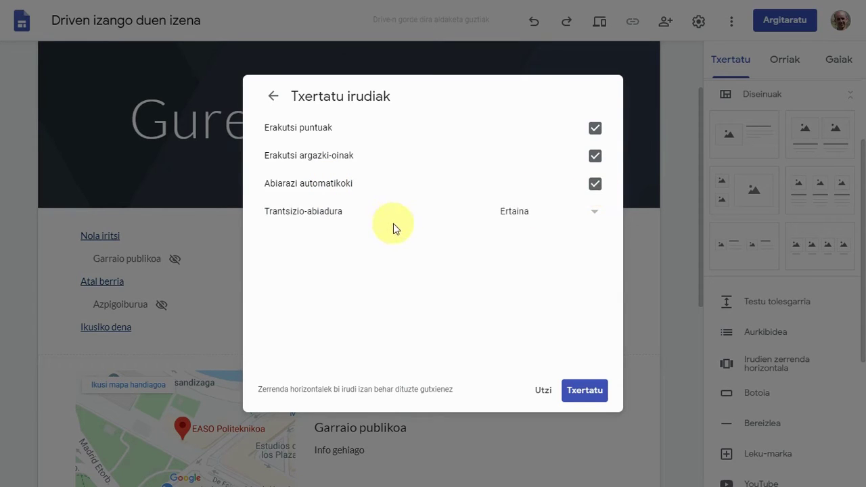
{"action": "left_click", "coordinate": [594, 215]}
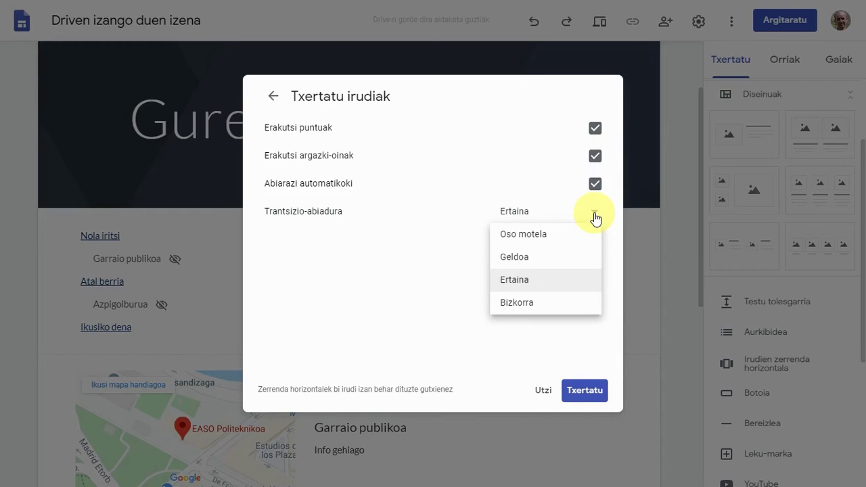
{"action": "left_click", "coordinate": [385, 287]}
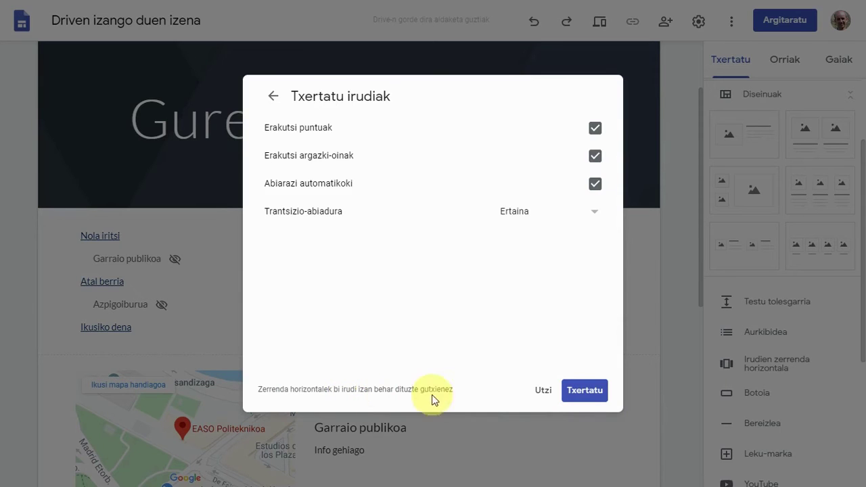
{"action": "left_click", "coordinate": [586, 390]}
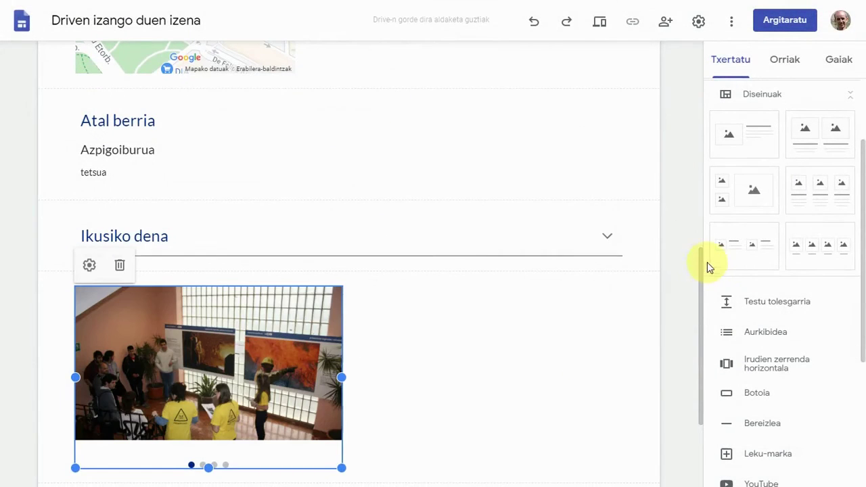
{"action": "scroll", "coordinate": [707, 285], "scroll_direction": "down", "scroll_amount": 1}
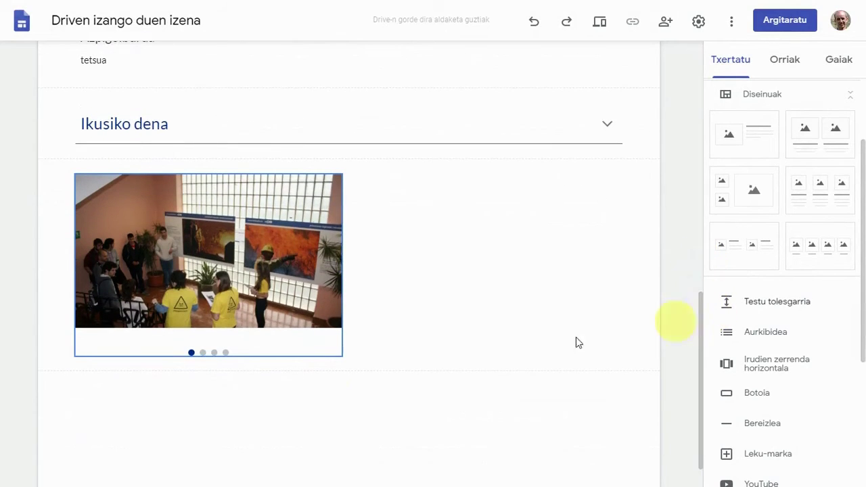
{"action": "left_click_drag", "start_coordinate": [336, 258], "coordinate": [360, 257]}
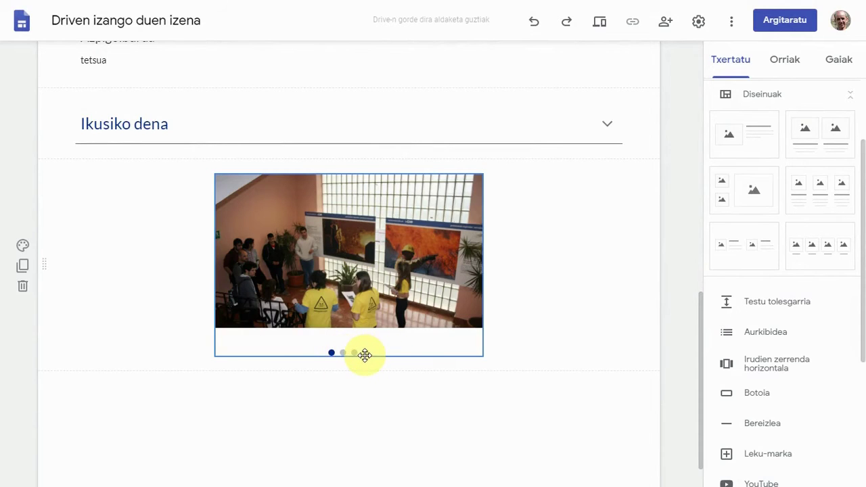
Step: Check the carousel in the page preview by paging forward and back through its photos
{"action": "left_click", "coordinate": [600, 30]}
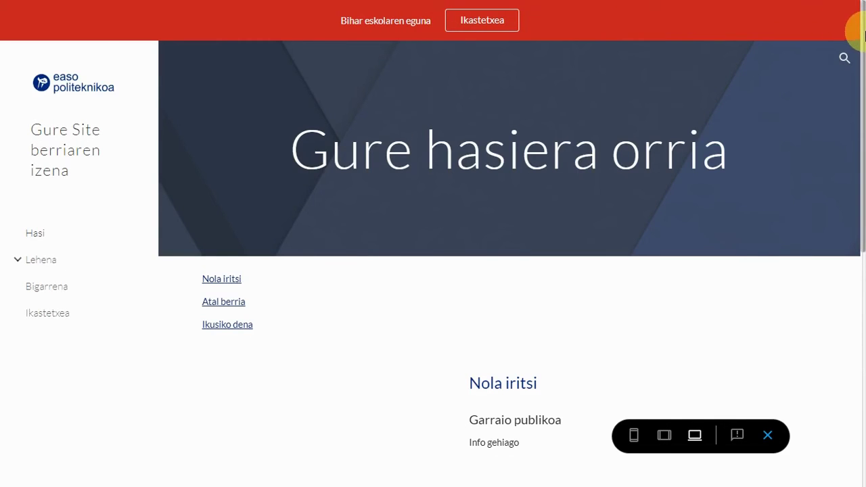
{"action": "left_click_drag", "start_coordinate": [858, 54], "coordinate": [856, 273]}
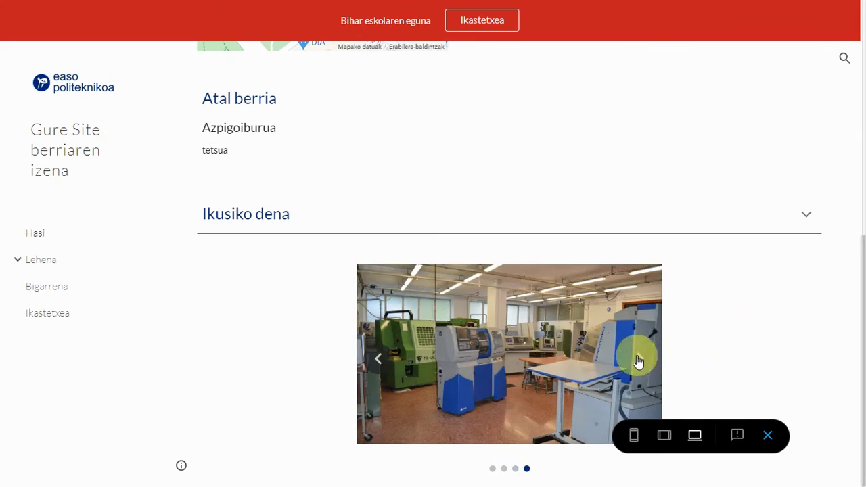
{"action": "left_click", "coordinate": [640, 357]}
{"action": "left_click", "coordinate": [380, 361]}
{"action": "left_click", "coordinate": [379, 361]}
{"action": "left_click", "coordinate": [638, 358]}
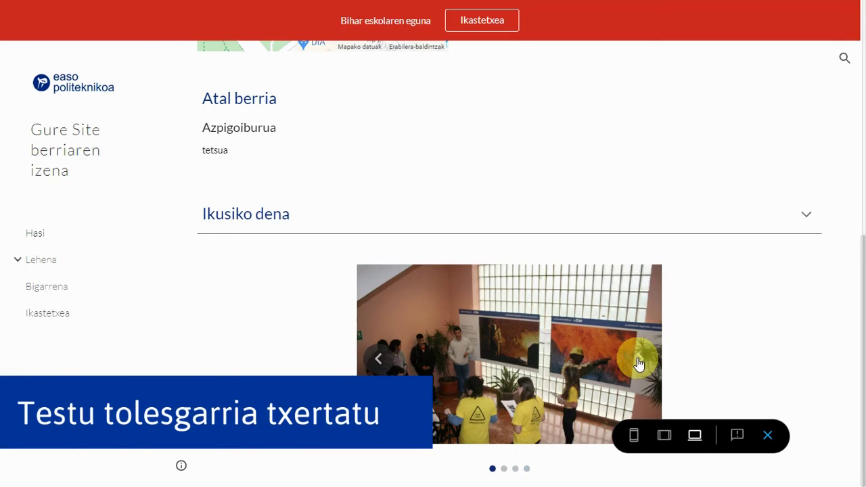
{"action": "left_click", "coordinate": [767, 435]}
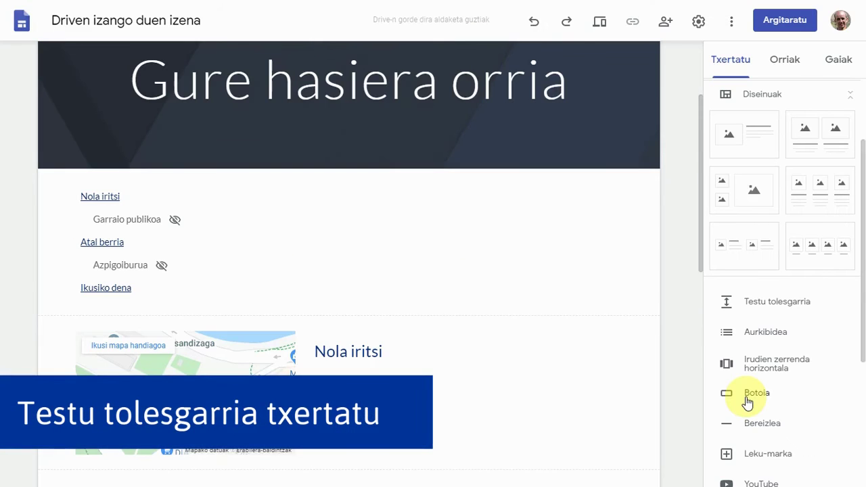
{"action": "left_click", "coordinate": [747, 397]}
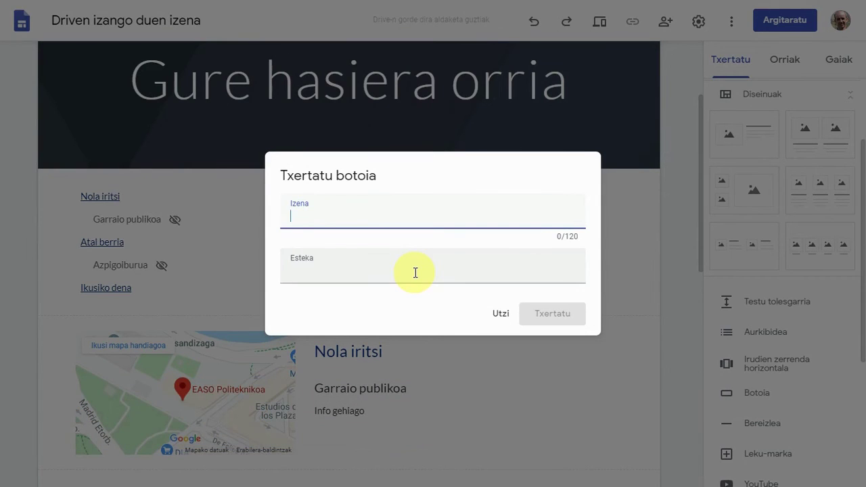
{"action": "type", "text": "Ikastetxea"}
{"action": "left_click", "coordinate": [414, 272]}
{"action": "type", "text": "htt"}
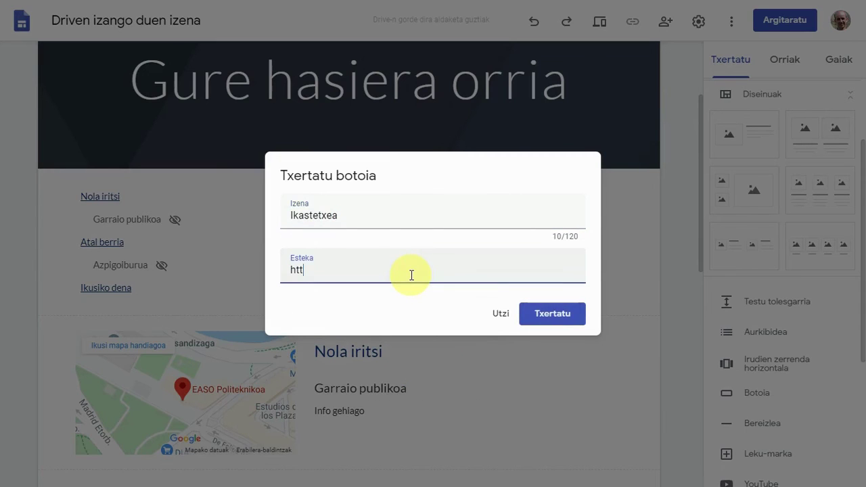
{"action": "type", "text": "p://easo.eus"}
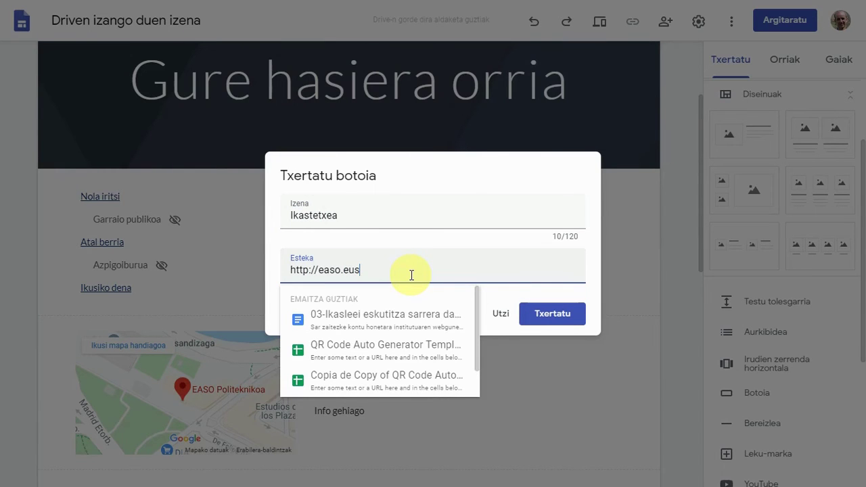
{"action": "left_click", "coordinate": [551, 316]}
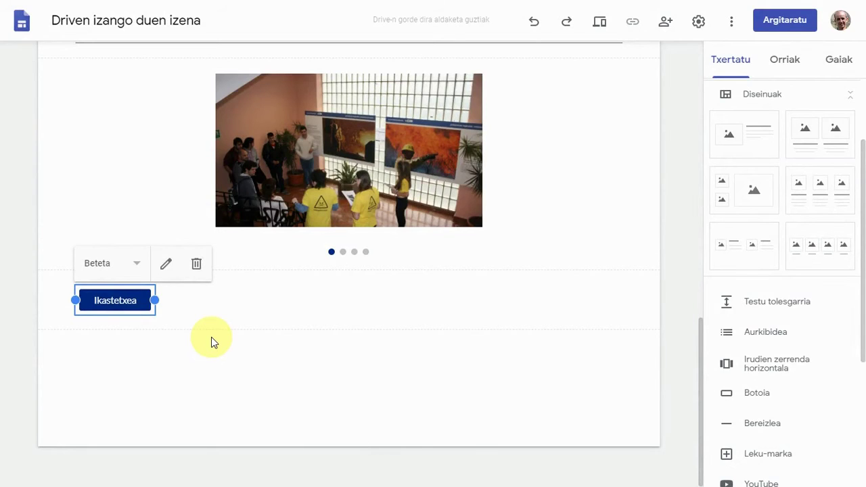
Step: Try the outlined style (Inguratuta) on the "Ikastetxea" button, and switch it to the text style (Testua)
{"action": "left_click", "coordinate": [136, 267]}
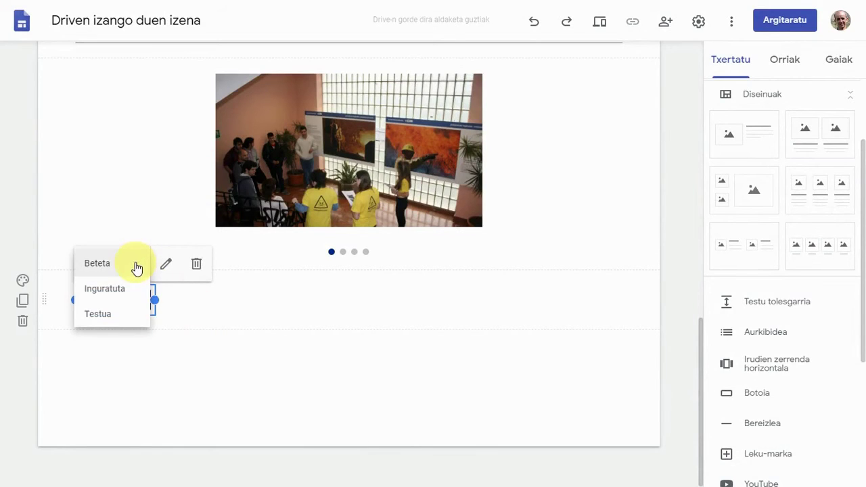
{"action": "left_click", "coordinate": [113, 292]}
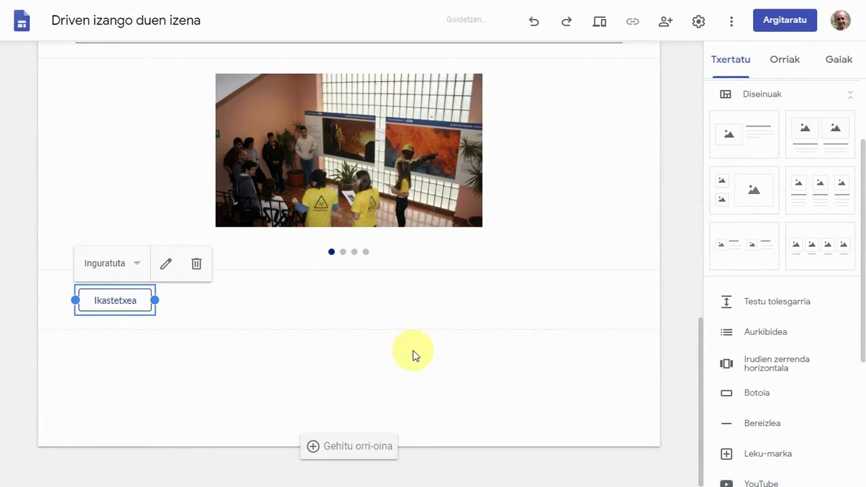
{"action": "left_click", "coordinate": [247, 359]}
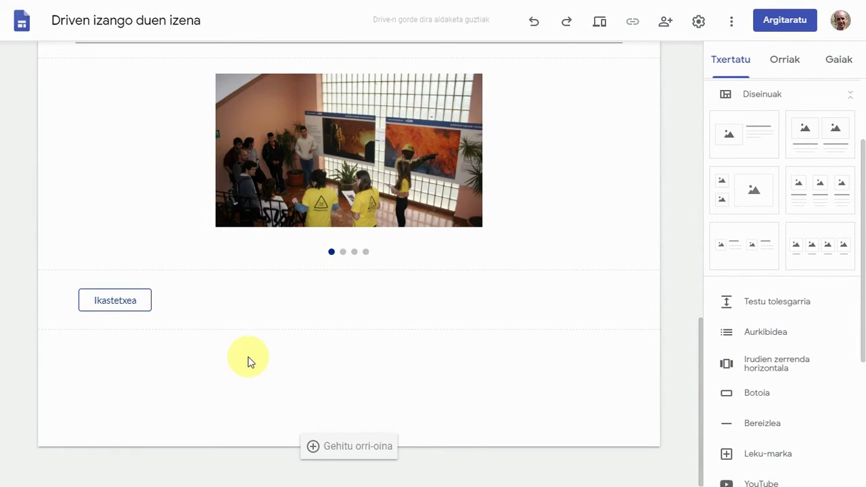
{"action": "left_click", "coordinate": [117, 292]}
{"action": "left_click", "coordinate": [135, 264]}
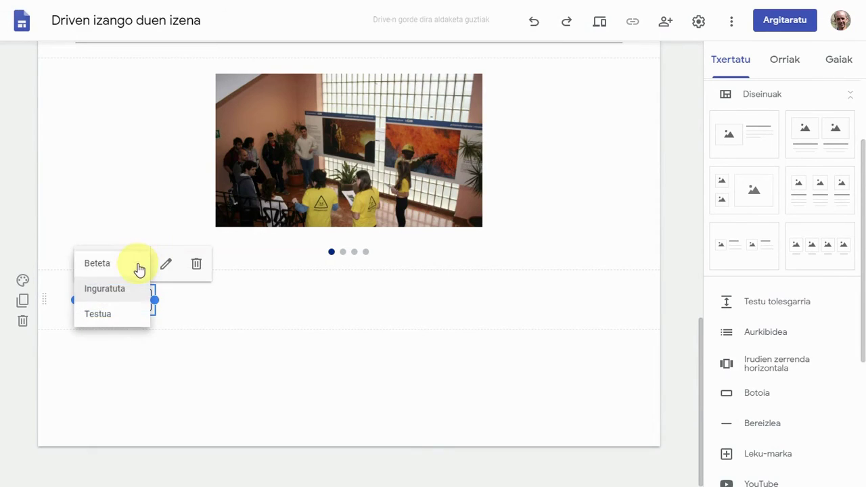
{"action": "left_click", "coordinate": [107, 316]}
{"action": "left_click", "coordinate": [276, 381]}
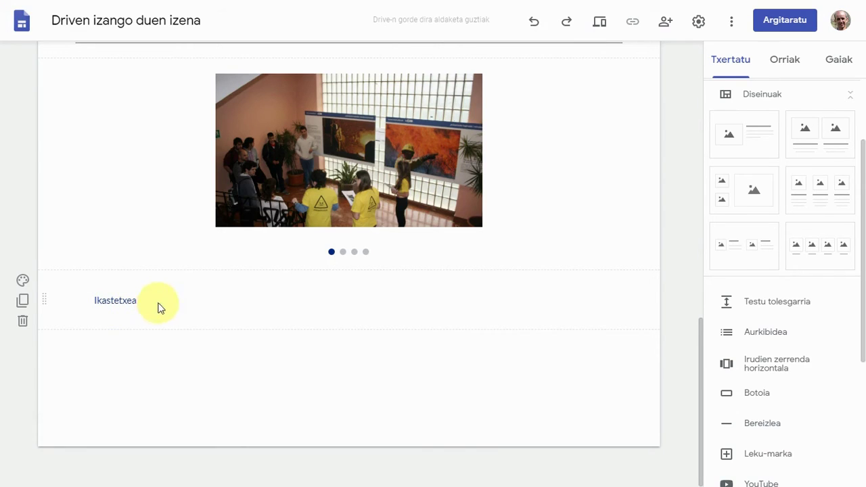
Step: Widen the "Ikastetxea" button, and view its name and link settings without editing them
{"action": "left_click", "coordinate": [134, 292]}
{"action": "left_click_drag", "start_coordinate": [155, 299], "coordinate": [201, 302]}
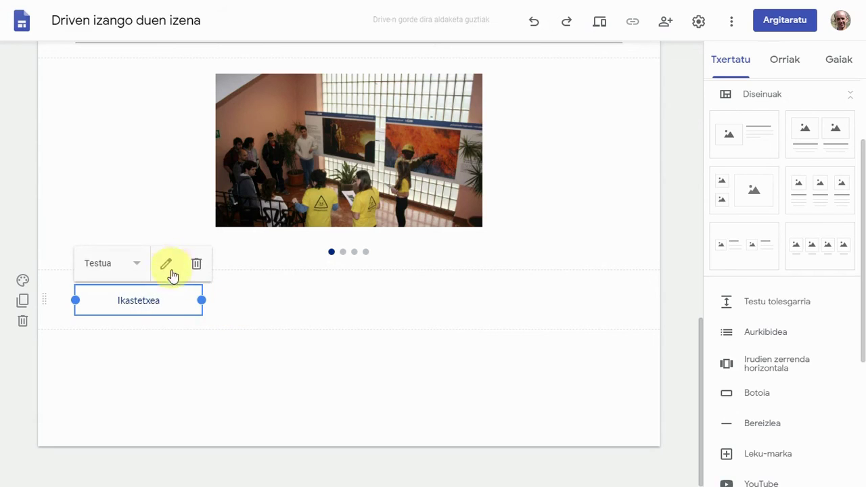
{"action": "left_click", "coordinate": [164, 267]}
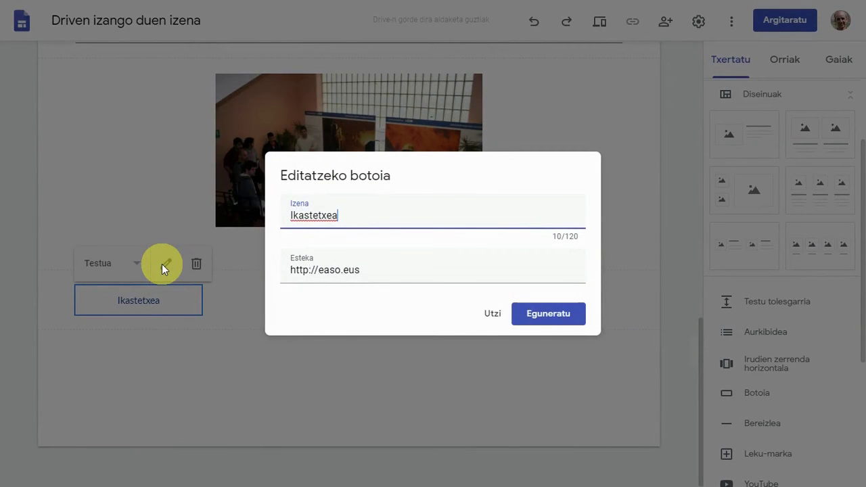
{"action": "left_click", "coordinate": [493, 315]}
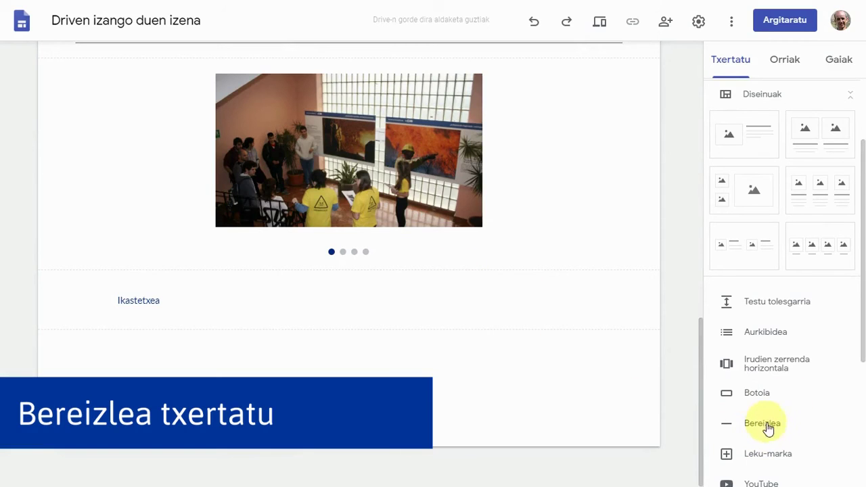
Step: Insert a divider at the end of the page and remove the section with the "Ikastetxea" button above it
{"action": "left_click", "coordinate": [763, 423]}
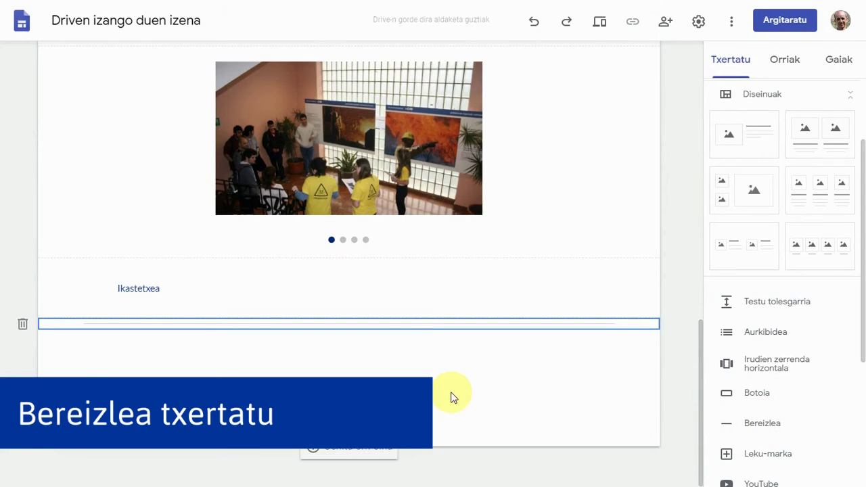
{"action": "left_click", "coordinate": [393, 322]}
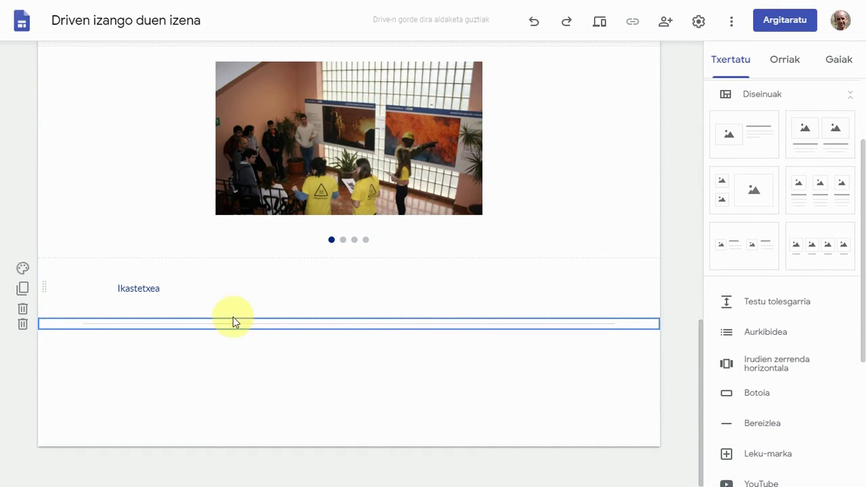
{"action": "left_click_drag", "start_coordinate": [60, 326], "coordinate": [46, 263]}
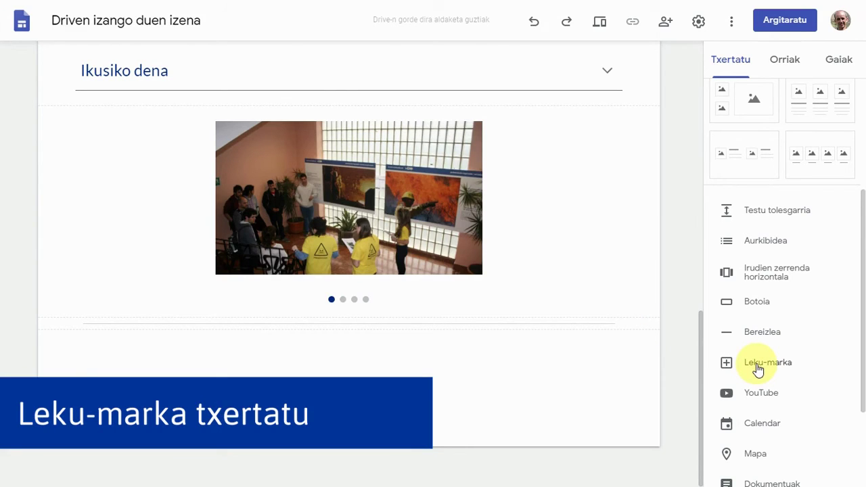
Step: Add three content placeholders below the divider and arrange them side by side in a single section
{"action": "left_click", "coordinate": [758, 369]}
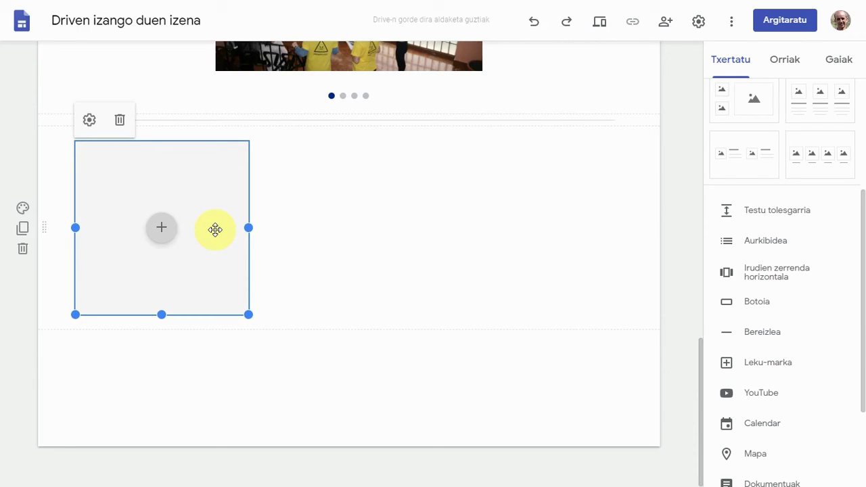
{"action": "left_click", "coordinate": [764, 368]}
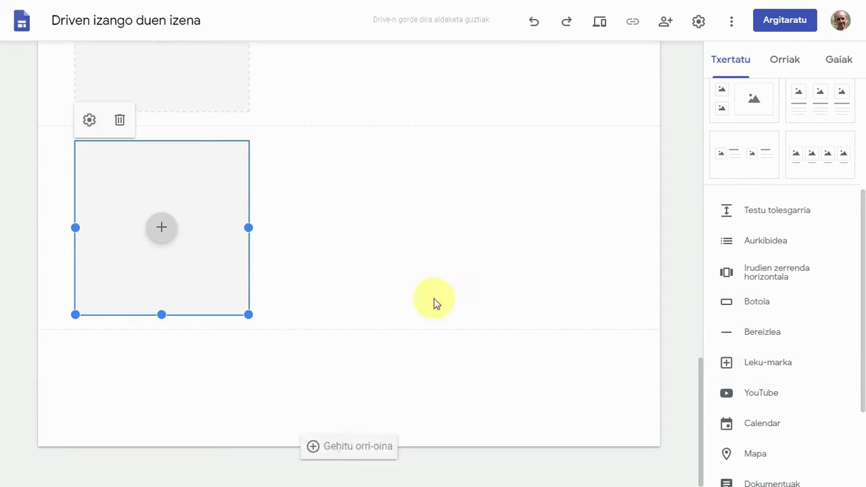
{"action": "left_click_drag", "start_coordinate": [702, 413], "coordinate": [682, 360]}
{"action": "left_click_drag", "start_coordinate": [201, 406], "coordinate": [339, 224]}
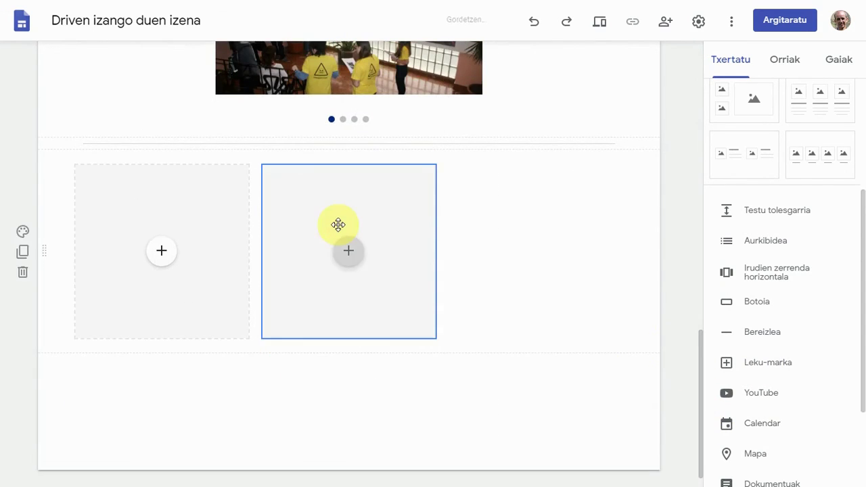
{"action": "left_click", "coordinate": [749, 364]}
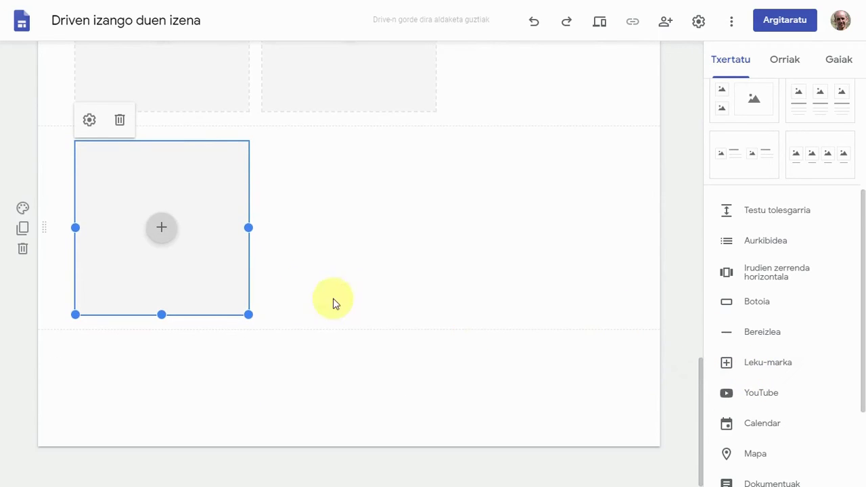
{"action": "left_click_drag", "start_coordinate": [230, 233], "coordinate": [507, 93]}
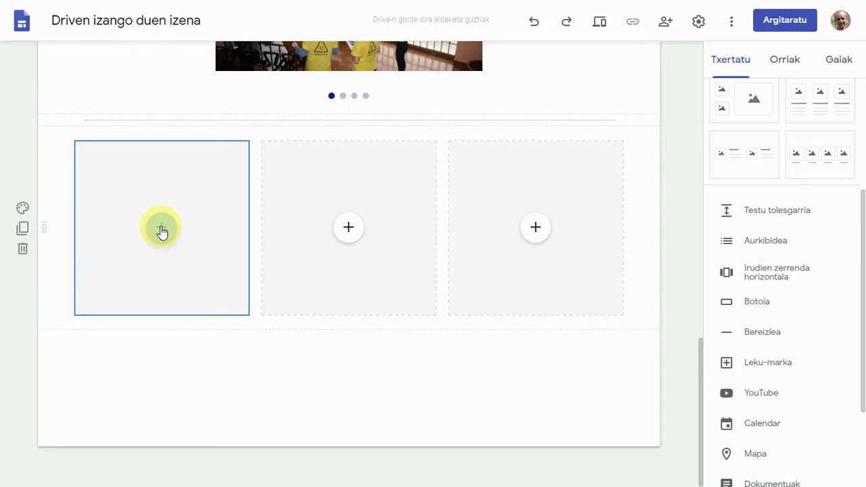
Step: Search YouTube for "easo politeknikoa" and insert the video "Easo Politeknikoa: Presentación de la semana de puertas abiertas 2020" below the placeholders
{"action": "scroll", "coordinate": [851, 270], "scroll_direction": "down", "scroll_amount": 2}
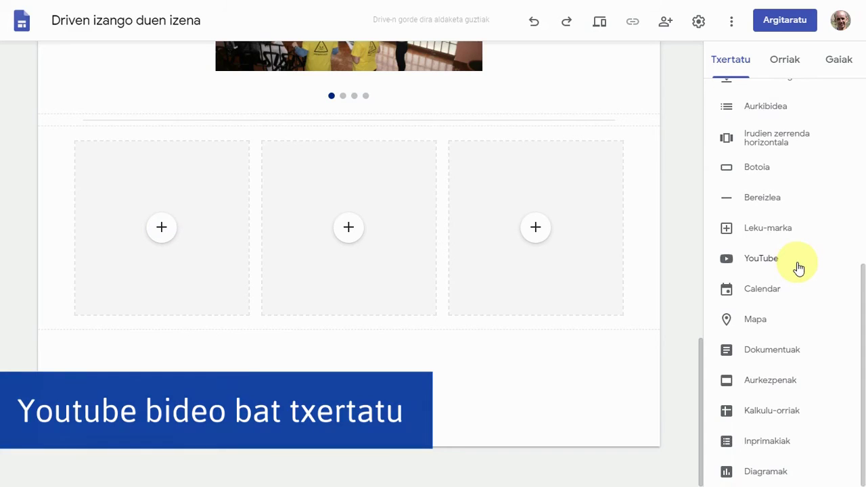
{"action": "left_click", "coordinate": [746, 264]}
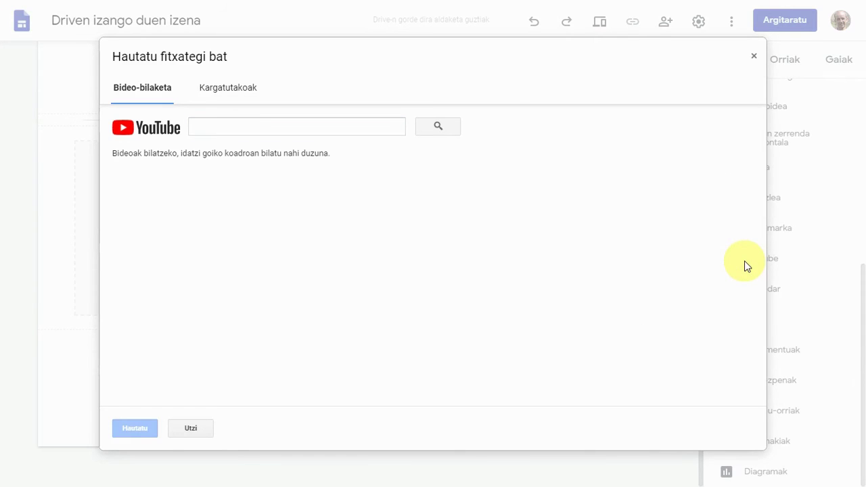
{"action": "left_click", "coordinate": [325, 126]}
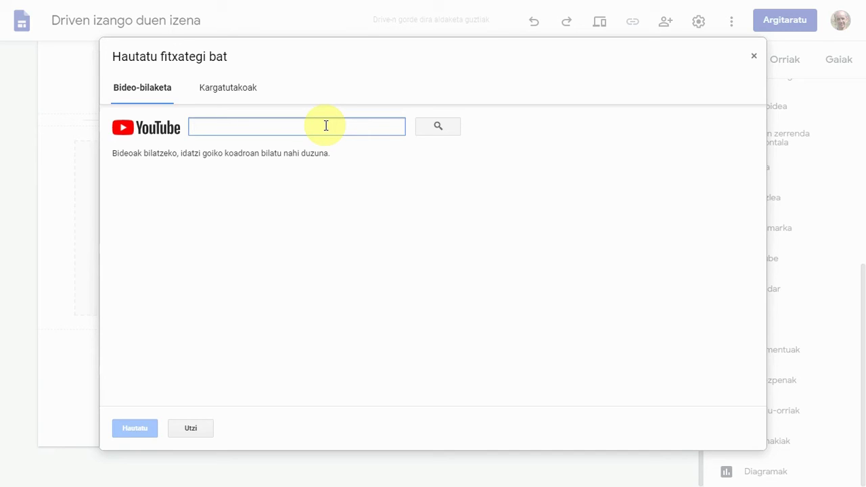
{"action": "type", "text": "easo p"}
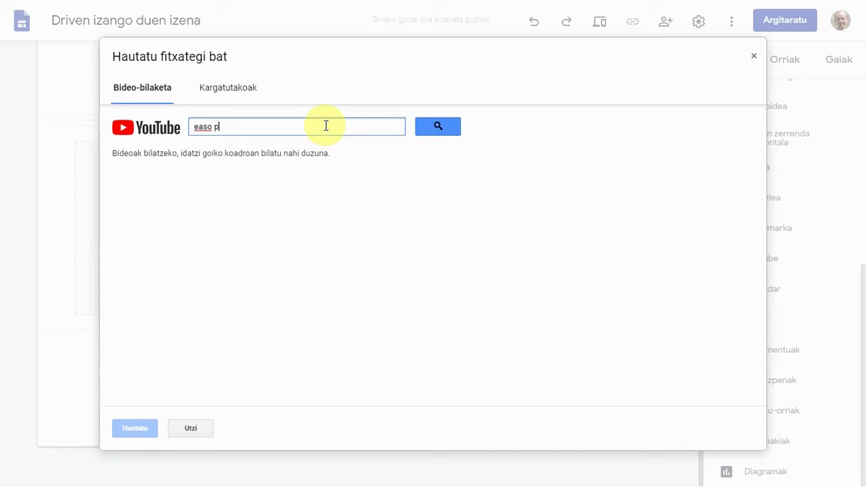
{"action": "type", "text": "oliteknikoa"}
{"action": "key", "text": "Return"}
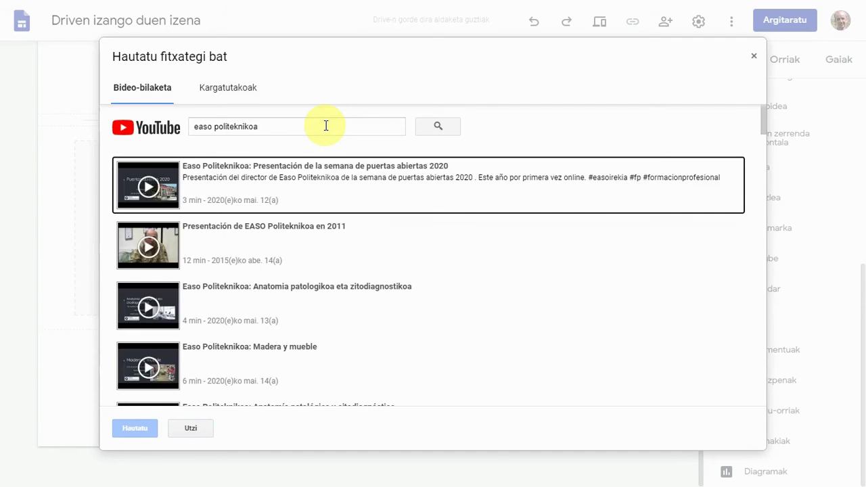
{"action": "left_click", "coordinate": [157, 185]}
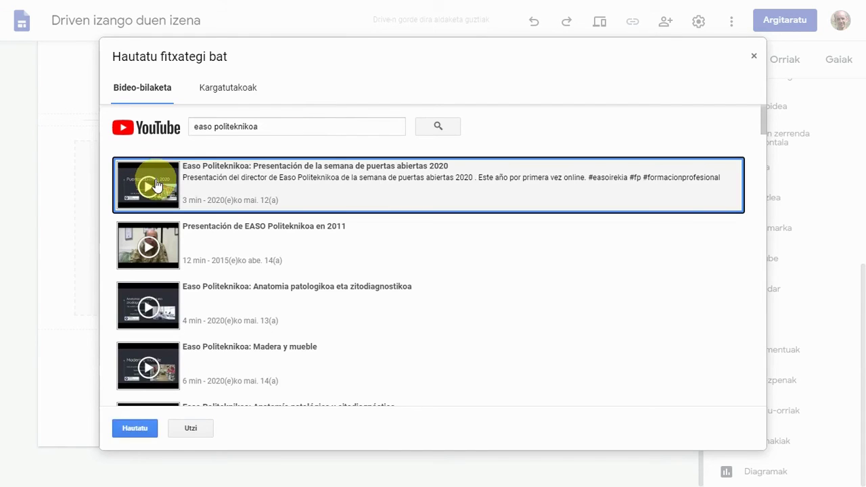
{"action": "left_click", "coordinate": [138, 425]}
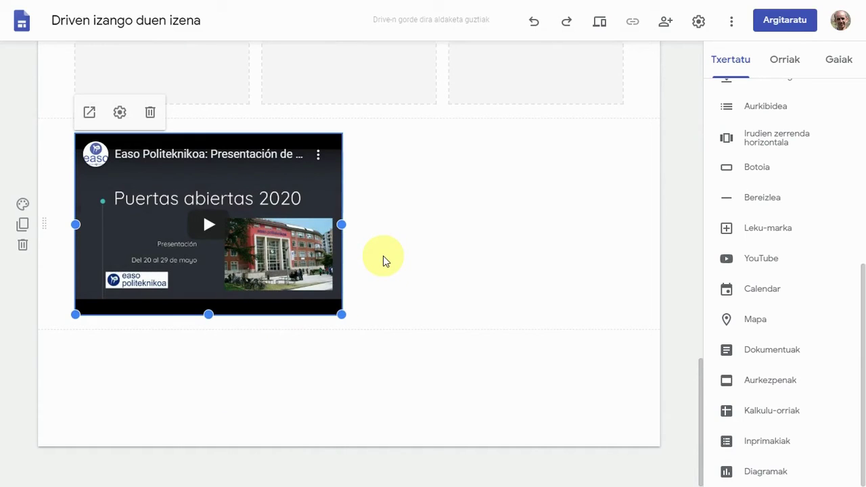
Step: Insert the calendars "2020ko ekaina: prestakuntza digitala IKT", "Bilaketak Interneten II" and "Bilaketak Internet-en gaitasun digitalak" together below the video
{"action": "left_click", "coordinate": [765, 291]}
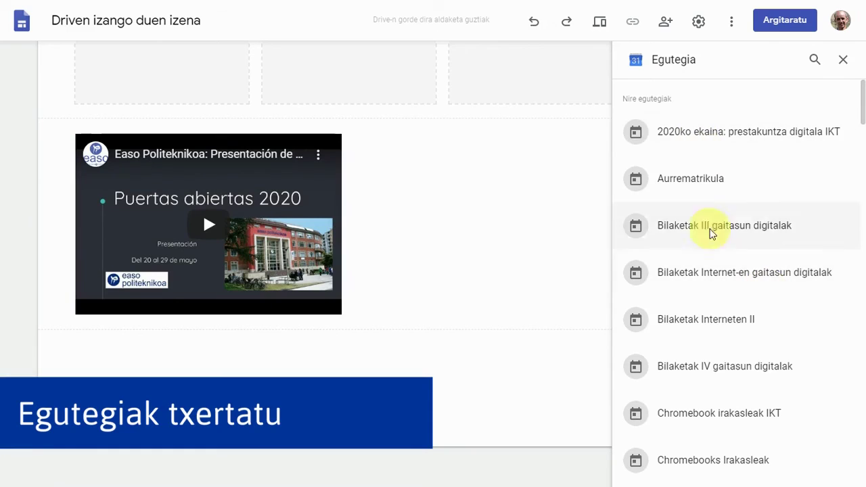
{"action": "left_click", "coordinate": [711, 136]}
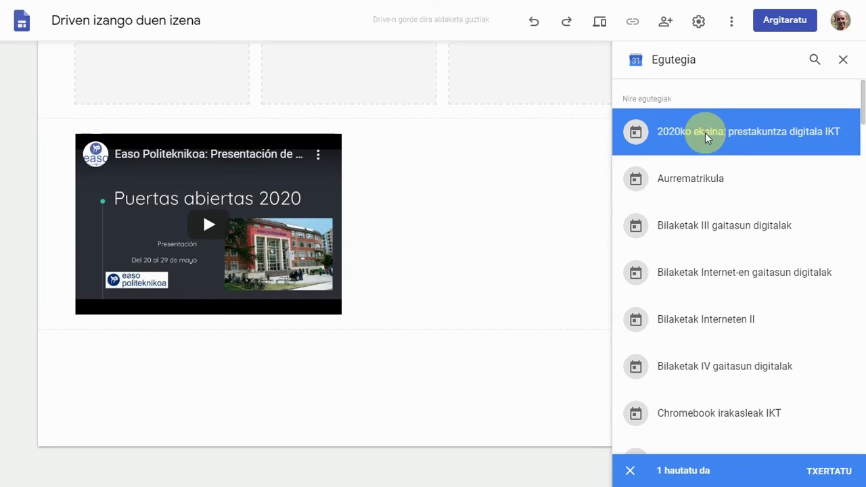
{"action": "left_click", "coordinate": [721, 185]}
{"action": "left_click", "coordinate": [721, 186]}
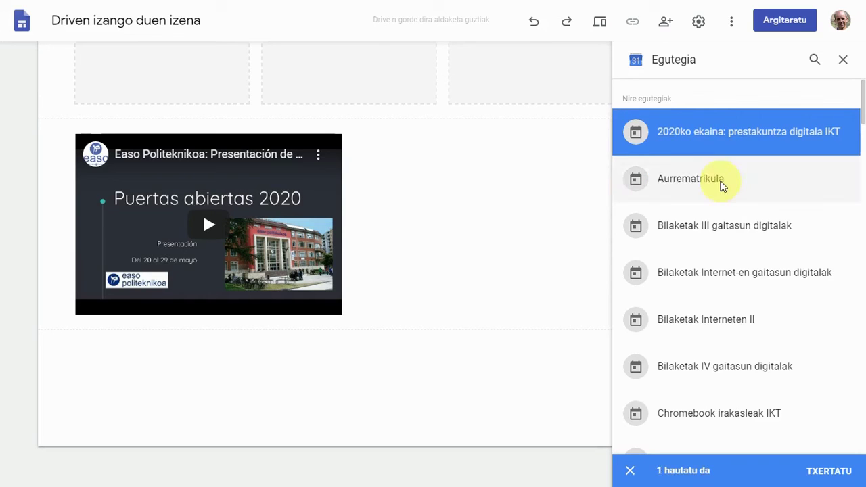
{"action": "left_click", "coordinate": [721, 324]}
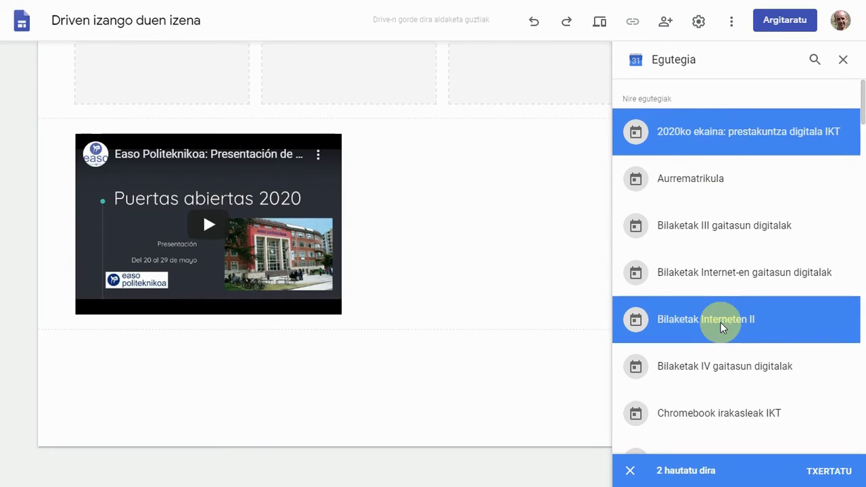
{"action": "left_click", "coordinate": [707, 271]}
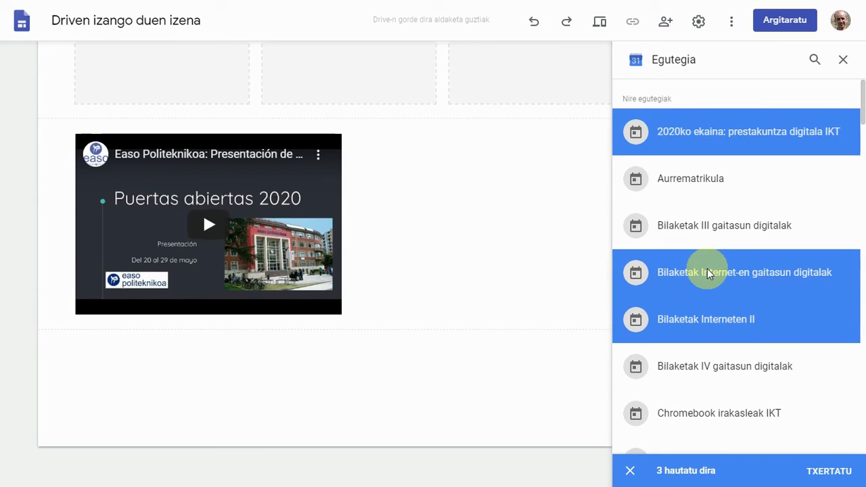
{"action": "left_click", "coordinate": [832, 471]}
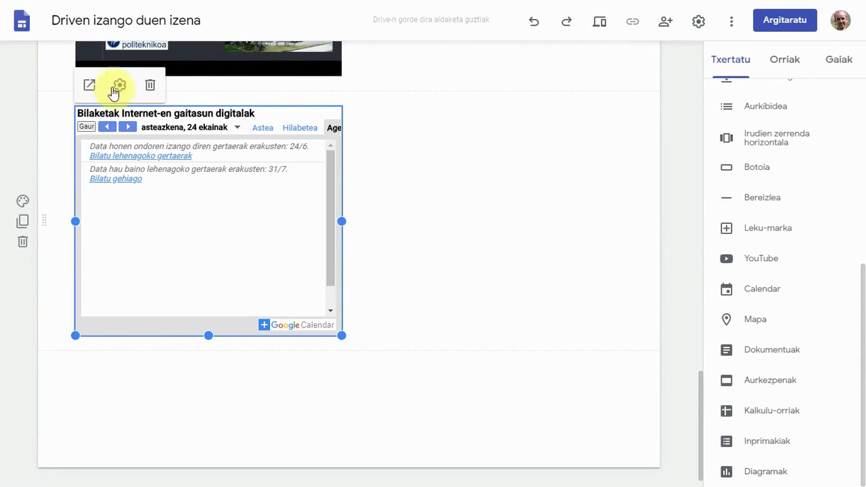
Step: Turn off the title display (Erakutsi izena) in the embedded calendar's settings, view the display modes, and apply the settings
{"action": "left_click", "coordinate": [118, 92]}
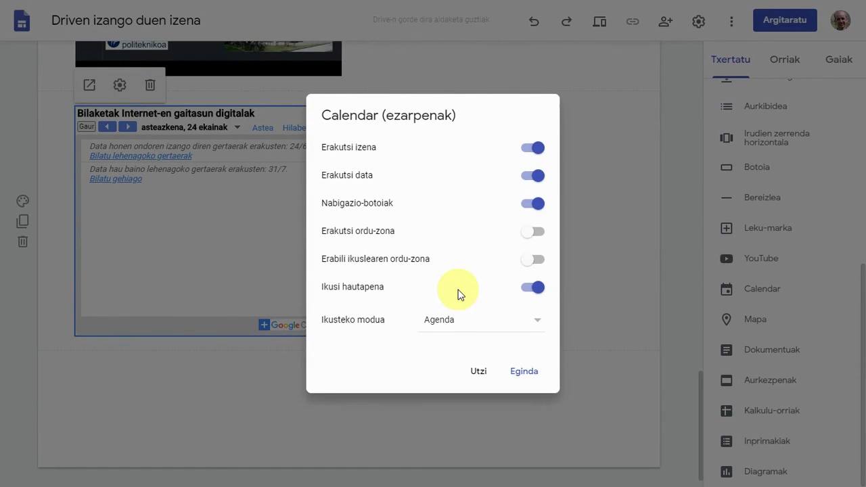
{"action": "left_click", "coordinate": [529, 149]}
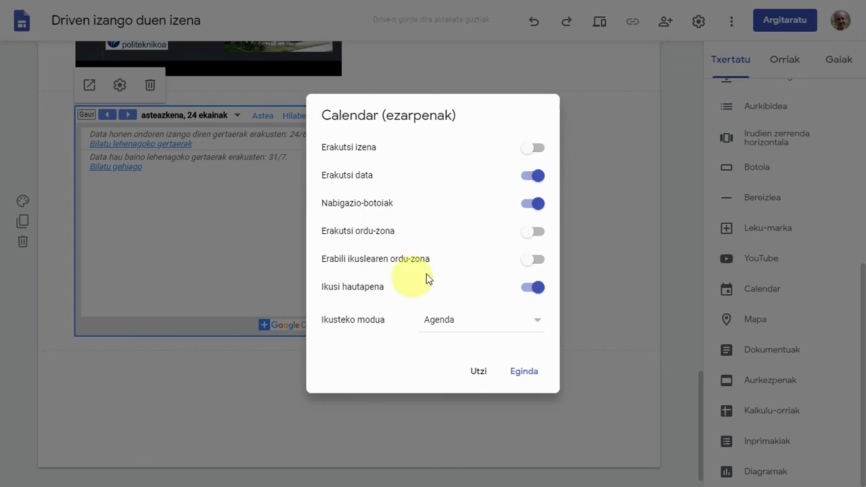
{"action": "left_click", "coordinate": [537, 323]}
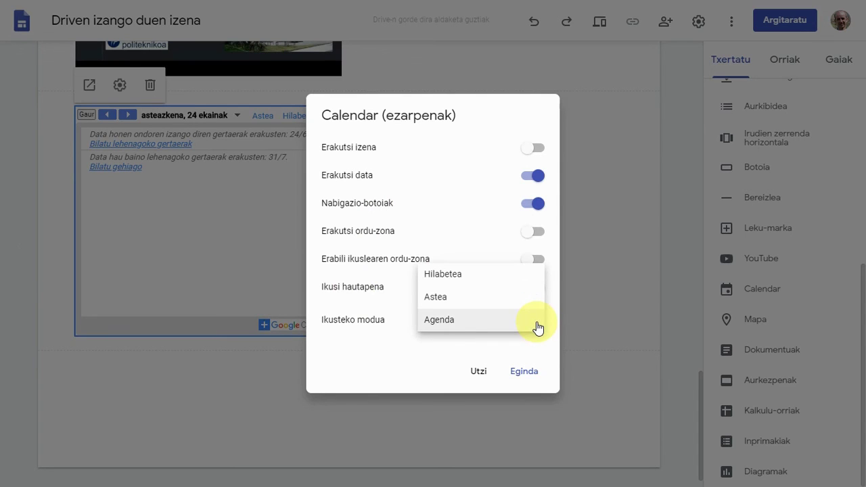
{"action": "left_click", "coordinate": [600, 299]}
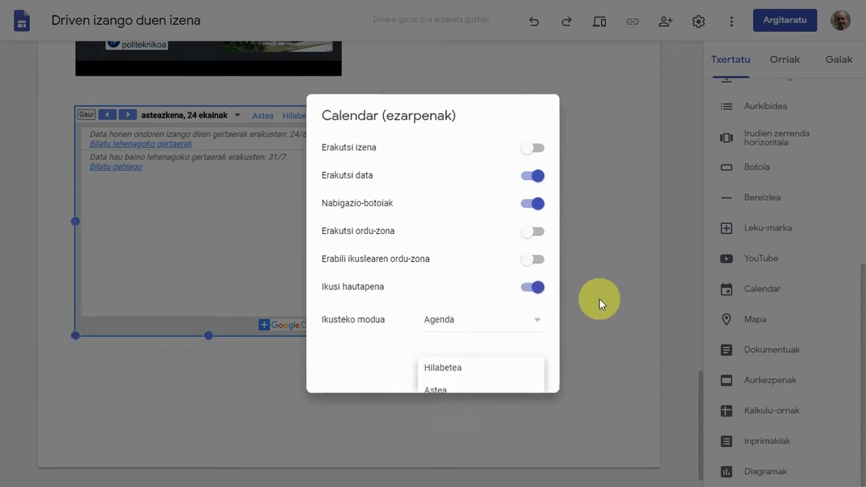
{"action": "left_click", "coordinate": [517, 363]}
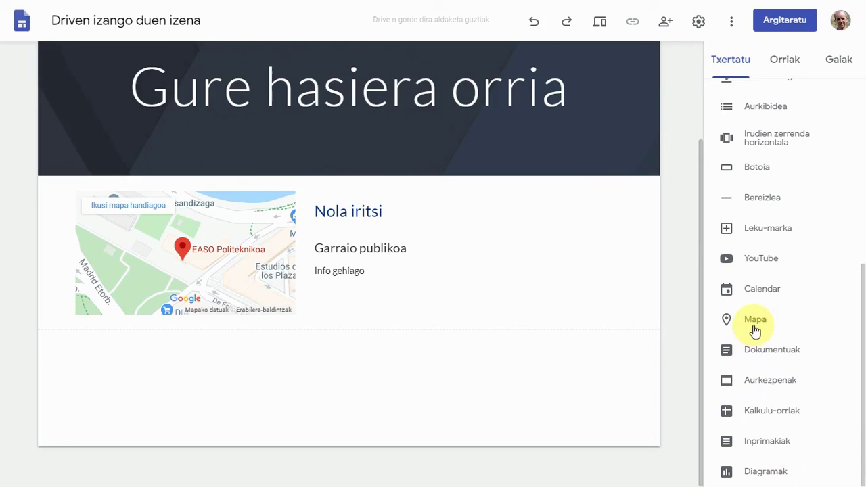
Step: Insert the "C-2 Gestión de ..." presentation with the cover "Crear una cita/even..." below the map section
{"action": "left_click", "coordinate": [771, 381]}
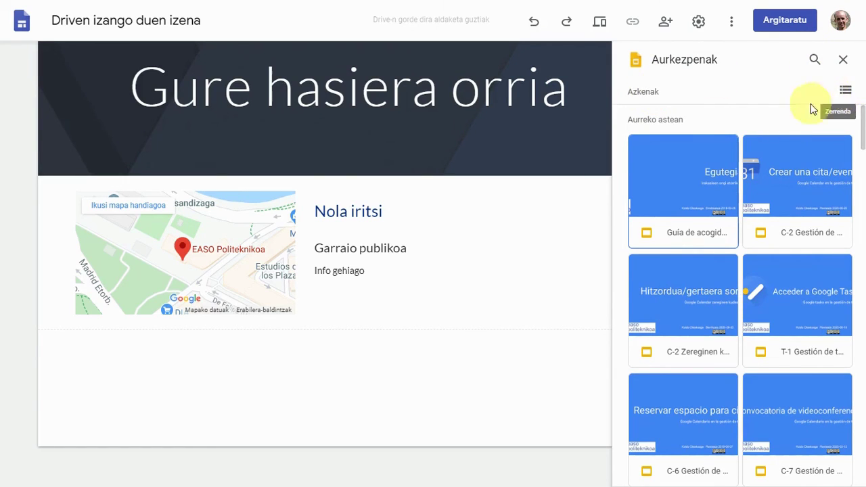
{"action": "left_click", "coordinate": [704, 175]}
{"action": "left_click", "coordinate": [786, 170]}
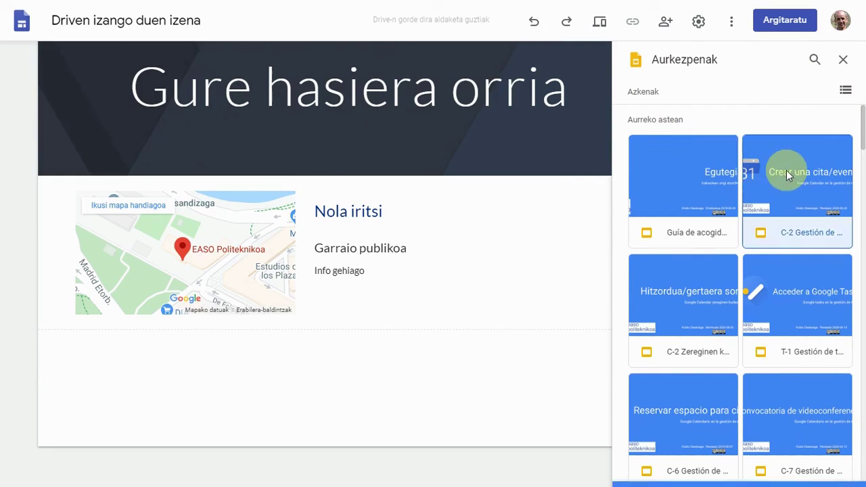
{"action": "left_click", "coordinate": [830, 468]}
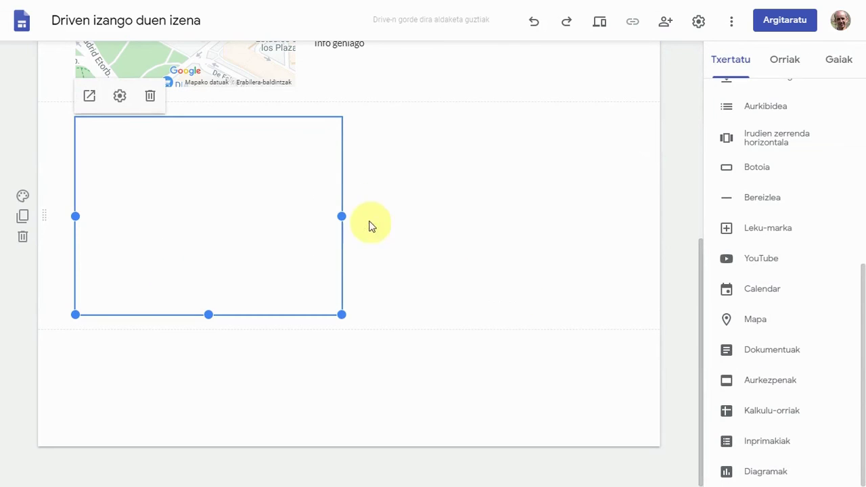
Step: Enable automatic start (Abiarazte automatikoa) and repeated playback (Erreprodukzio errepikakorra) for the embedded presentation
{"action": "left_click", "coordinate": [120, 98]}
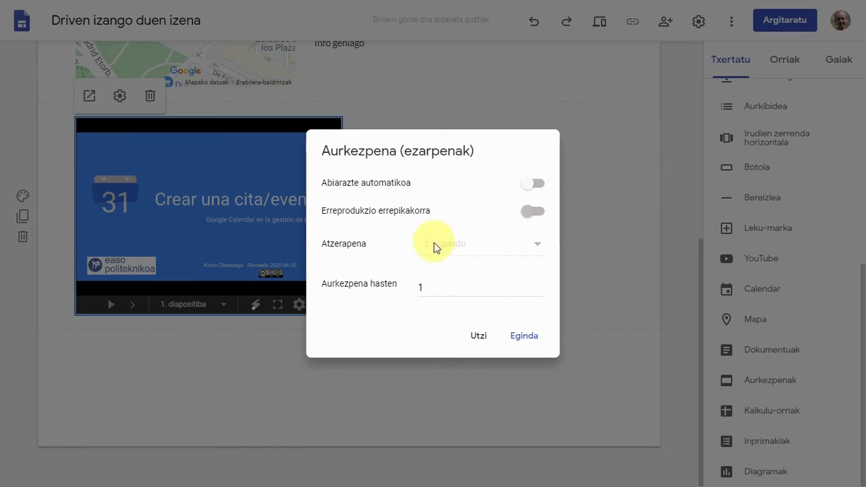
{"action": "left_click", "coordinate": [539, 186]}
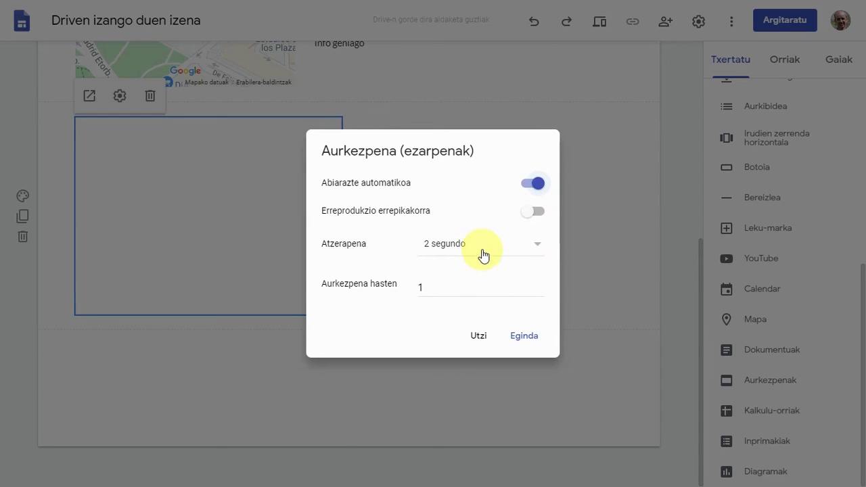
{"action": "left_click", "coordinate": [540, 214]}
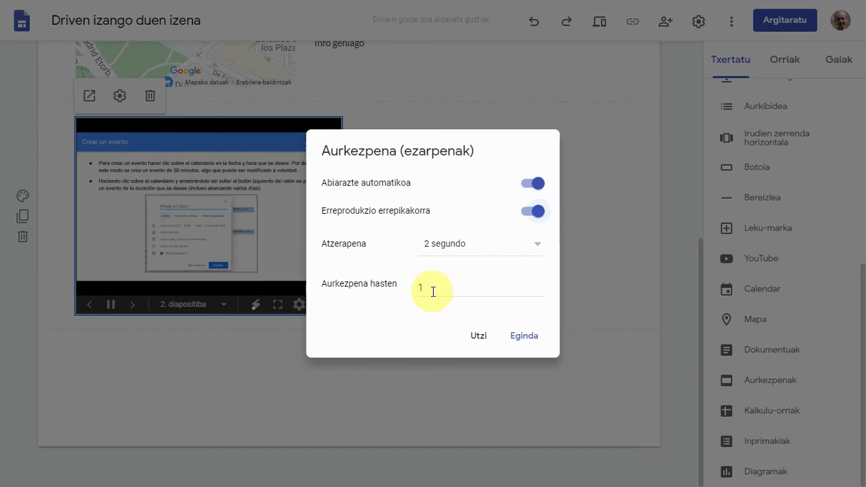
{"action": "left_click", "coordinate": [522, 337]}
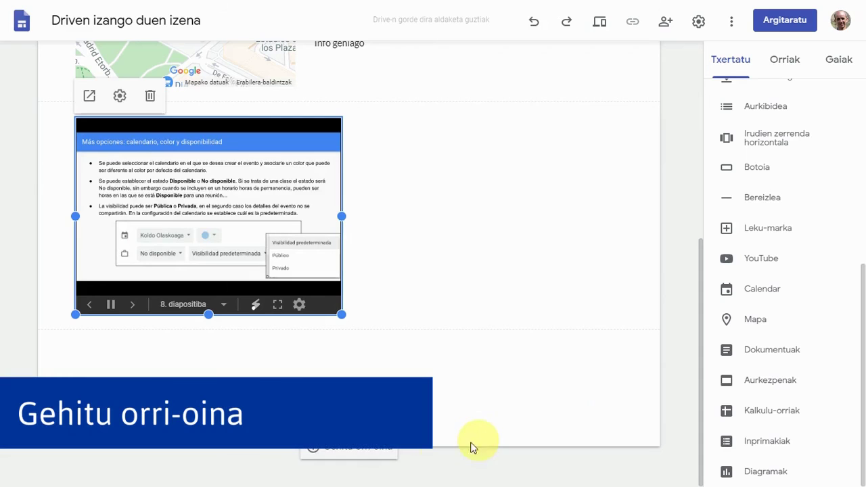
Step: Add a footer containing the text "Orri oina" and narrow its text box to about half the page width
{"action": "left_click", "coordinate": [363, 452]}
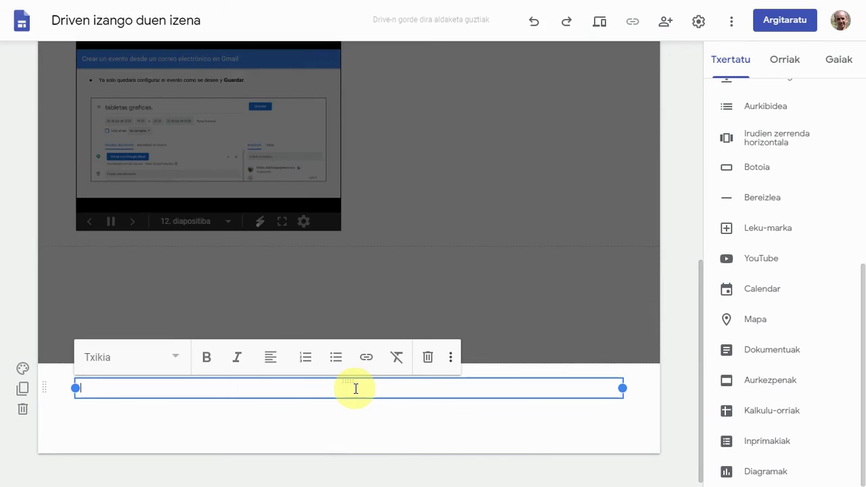
{"action": "type", "text": "Orri o"}
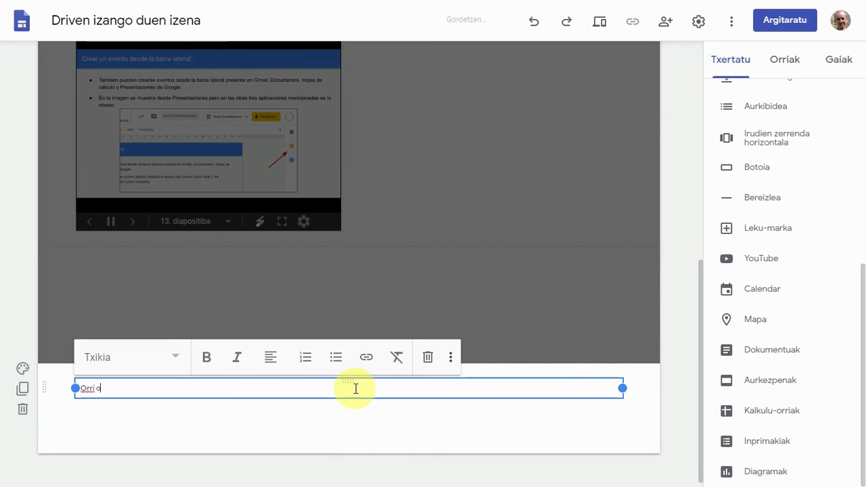
{"action": "type", "text": "ina"}
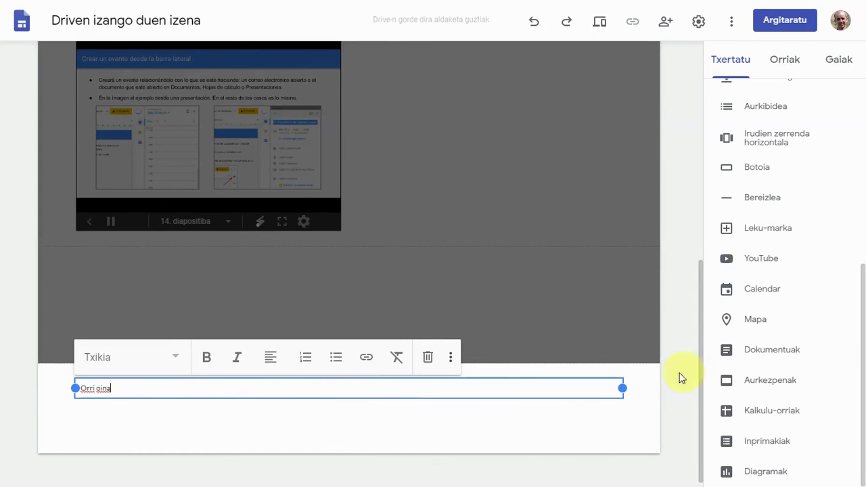
{"action": "left_click_drag", "start_coordinate": [622, 388], "coordinate": [341, 388]}
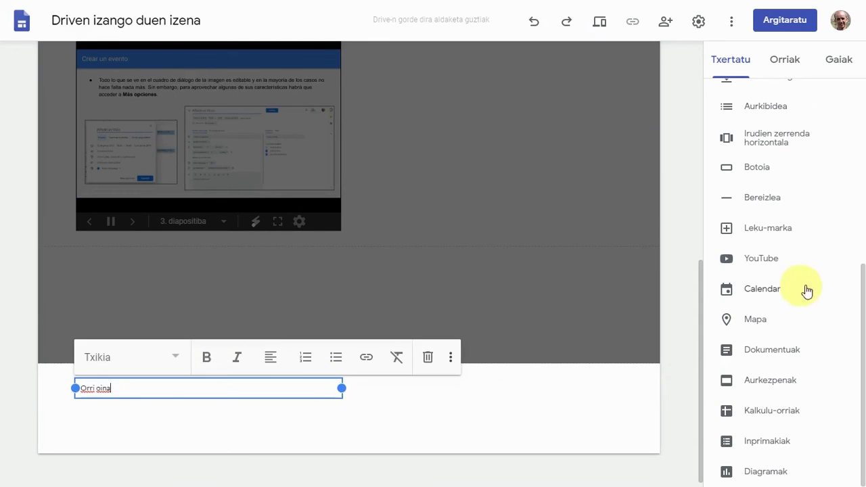
Step: Insert the "LOGO Easo Politek..." image from the recent Google Drive files into the footer and place it to the right of the text
{"action": "left_click_drag", "start_coordinate": [856, 287], "coordinate": [858, 71]}
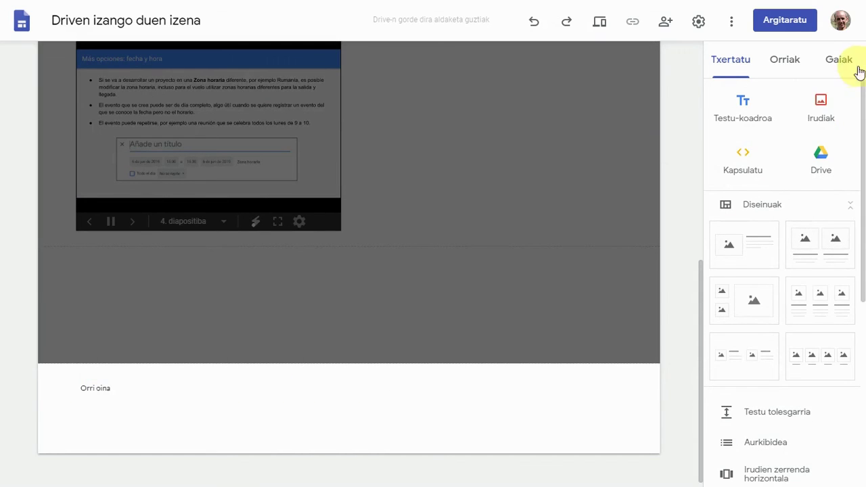
{"action": "left_click", "coordinate": [820, 104]}
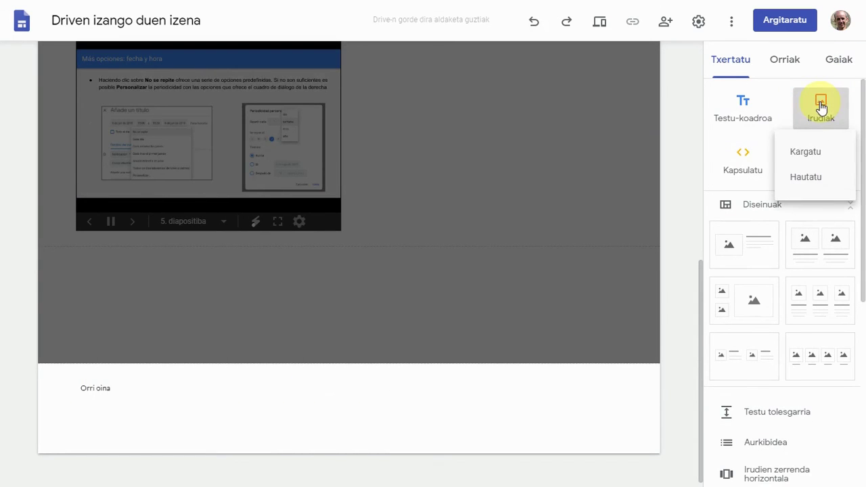
{"action": "left_click", "coordinate": [809, 179]}
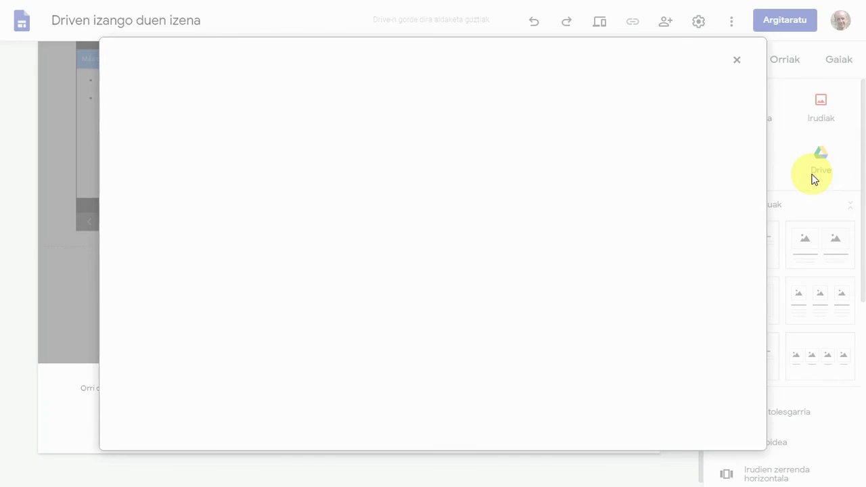
{"action": "left_click", "coordinate": [493, 103]}
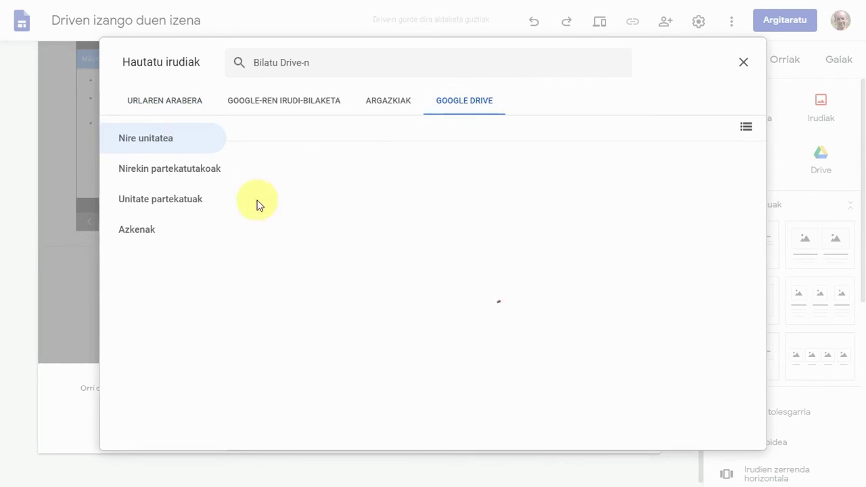
{"action": "left_click", "coordinate": [148, 235]}
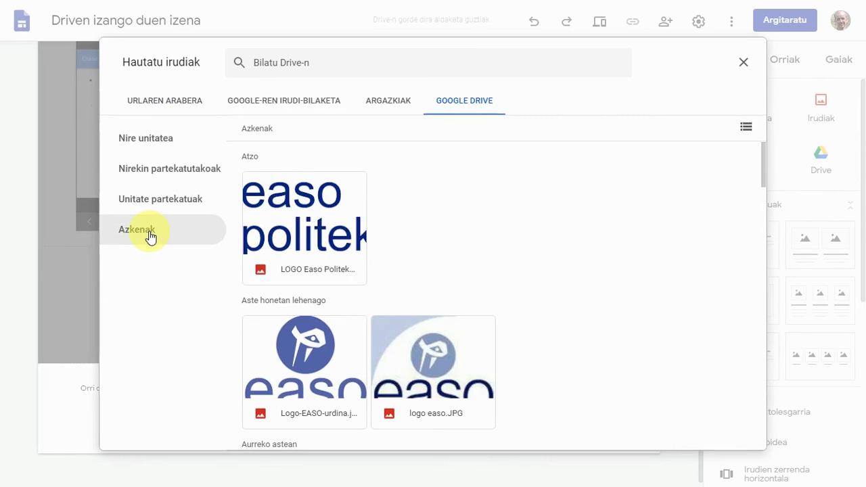
{"action": "double_click", "coordinate": [313, 209]}
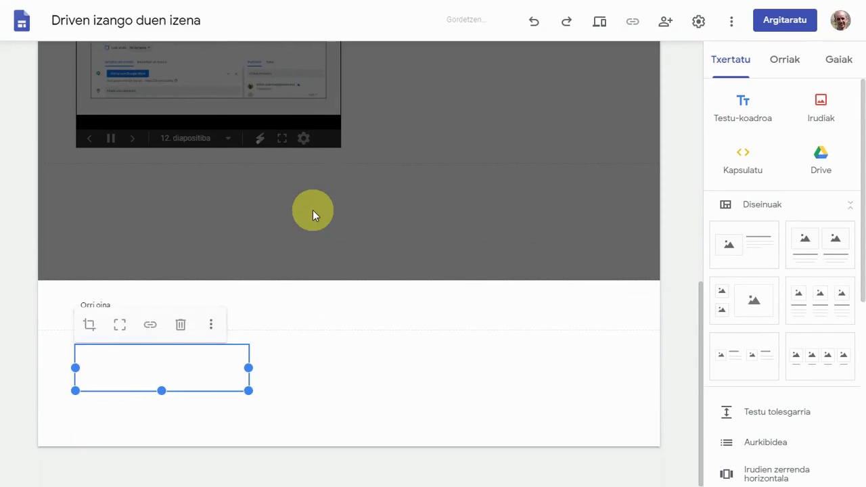
{"action": "left_click_drag", "start_coordinate": [187, 373], "coordinate": [514, 307]}
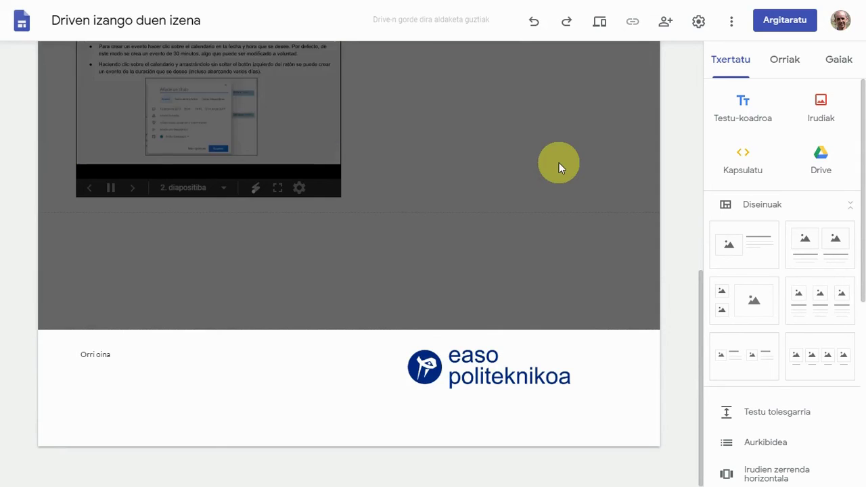
Step: Leave footer editing and hide the footer on this page
{"action": "left_click", "coordinate": [559, 163]}
{"action": "double_click", "coordinate": [558, 164]}
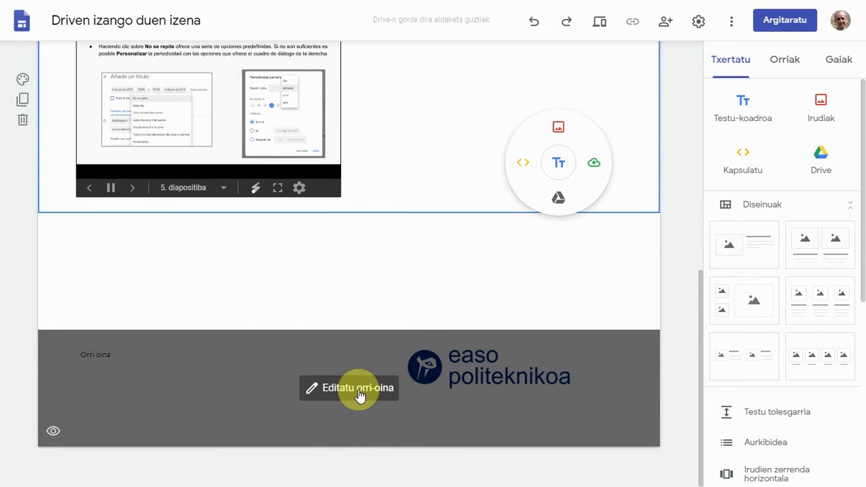
{"action": "left_click", "coordinate": [53, 432]}
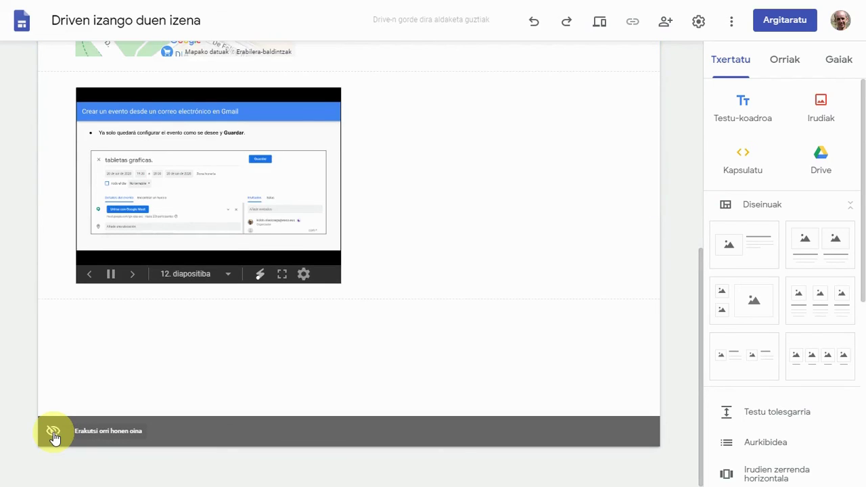